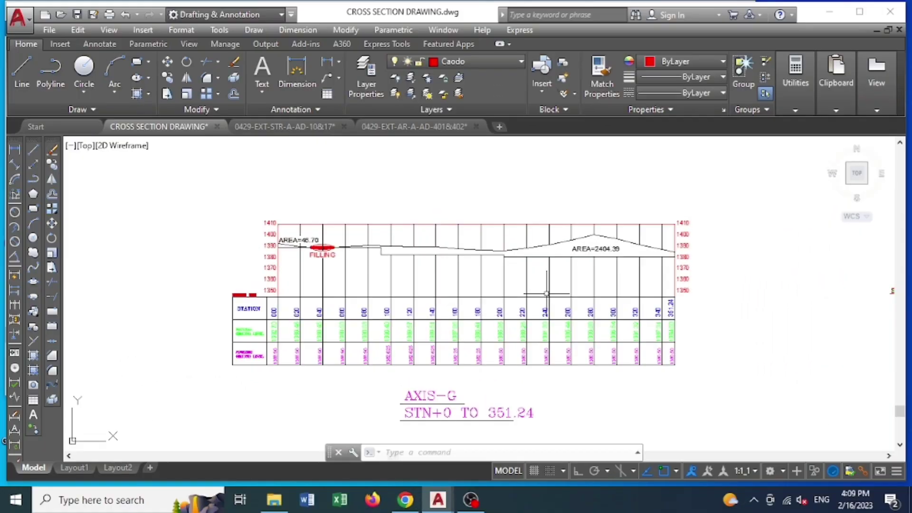
Zoom in and out around the cross-section profile to look it over.
scroll(546, 293, "up", 3)
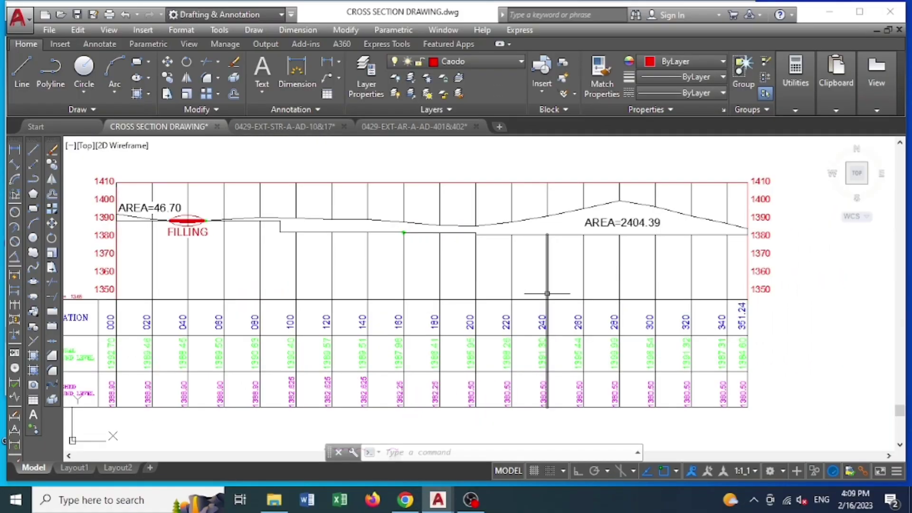
scroll(576, 285, "down", 3)
scroll(624, 208, "up", 2)
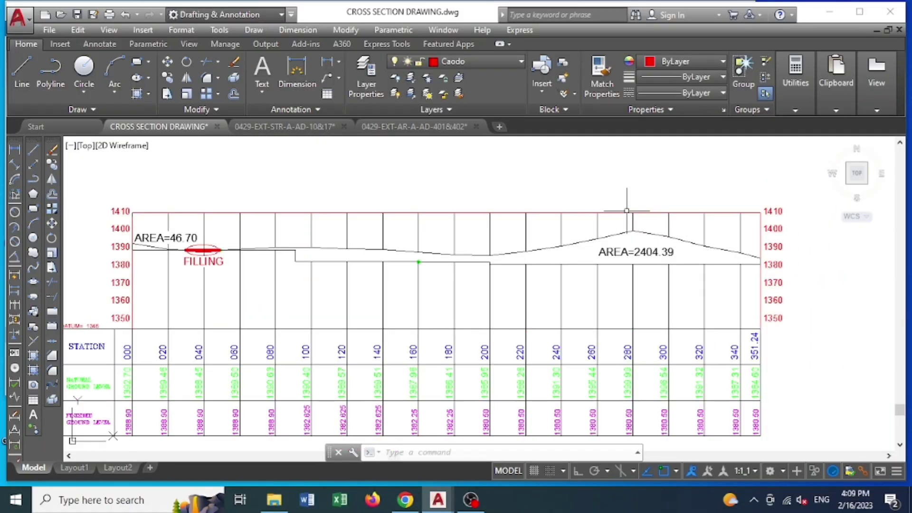
scroll(641, 195, "down", 3)
scroll(441, 254, "up", 2)
scroll(441, 255, "up", 5)
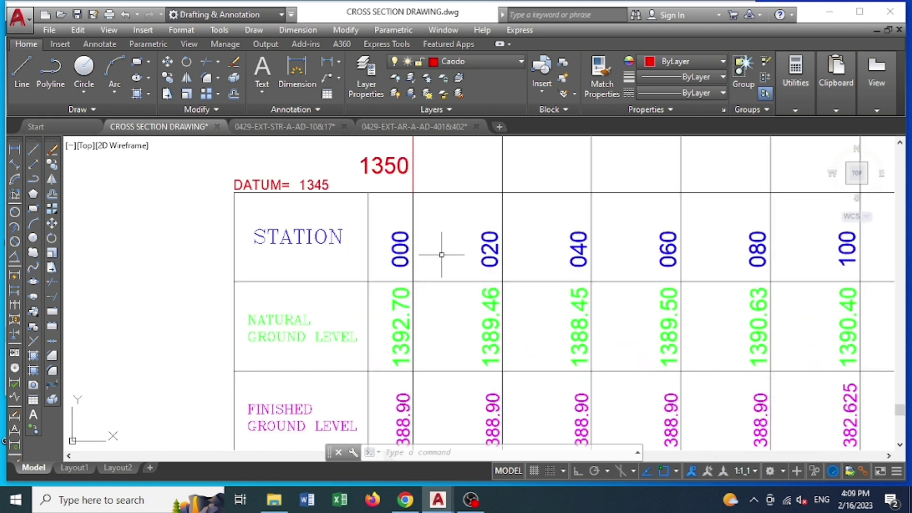
scroll(199, 192, "down", 2)
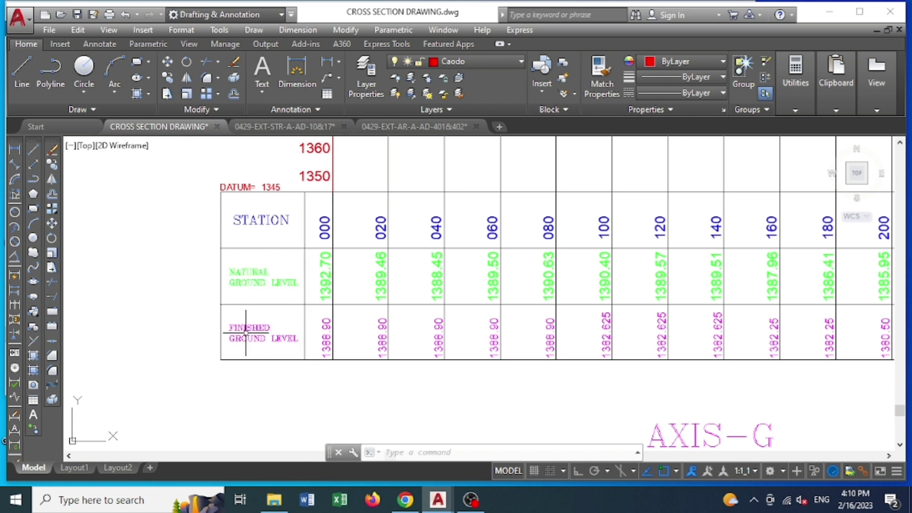
scroll(175, 385, "down", 2)
scroll(101, 266, "down", 2)
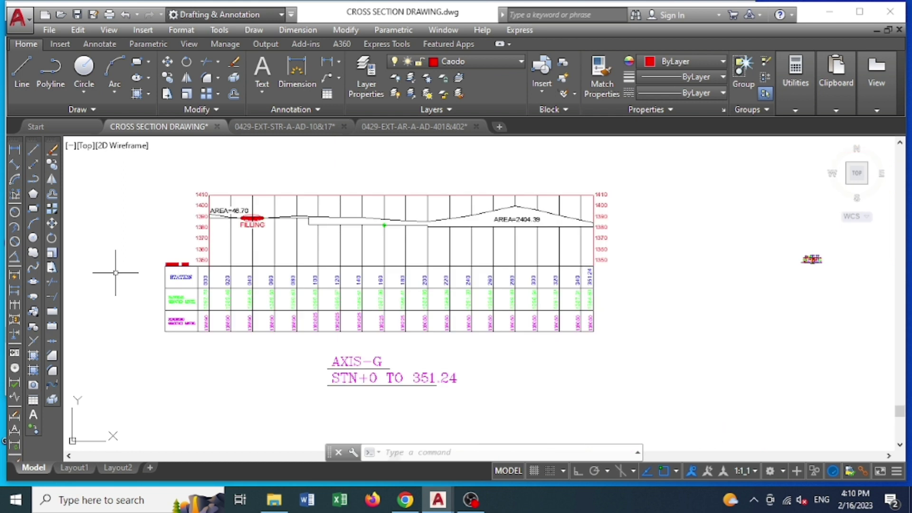
scroll(165, 224, "up", 2)
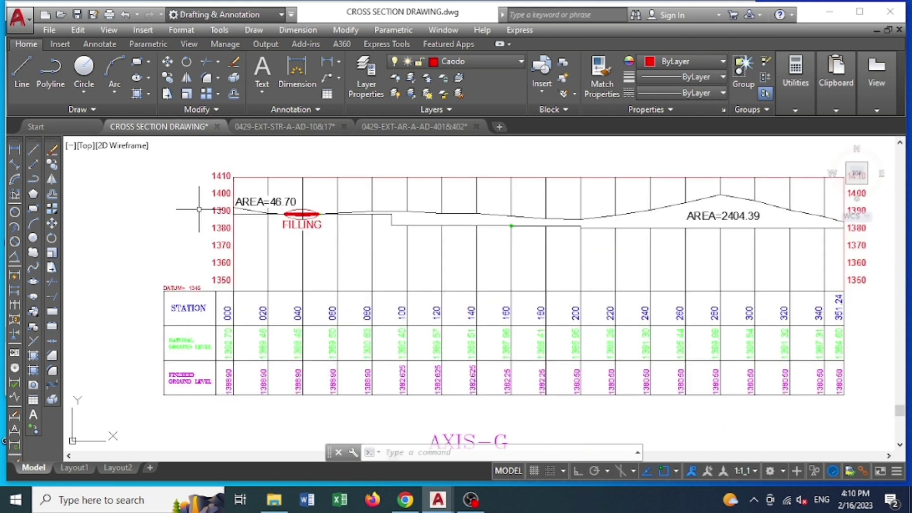
Select the ground profile polyline to inspect its properties, then cancel the selection.
left_click(681, 204)
left_click(461, 220)
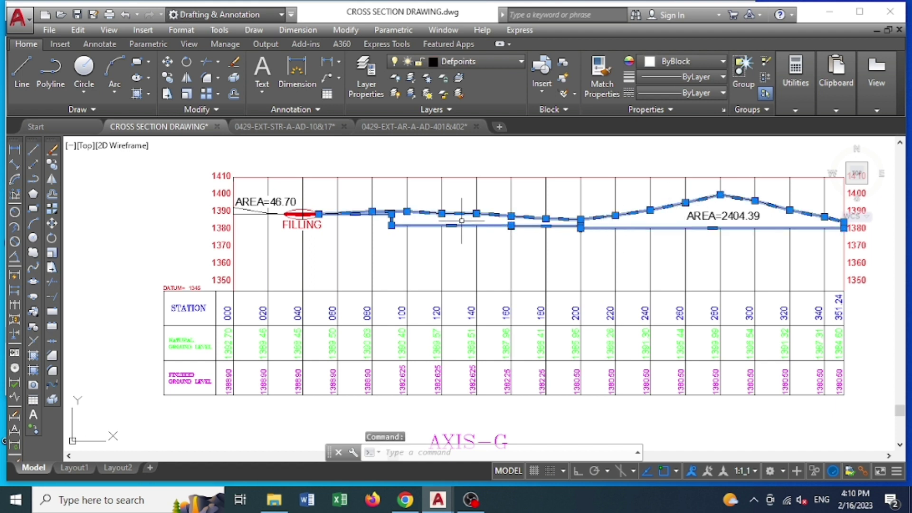
key("Escape")
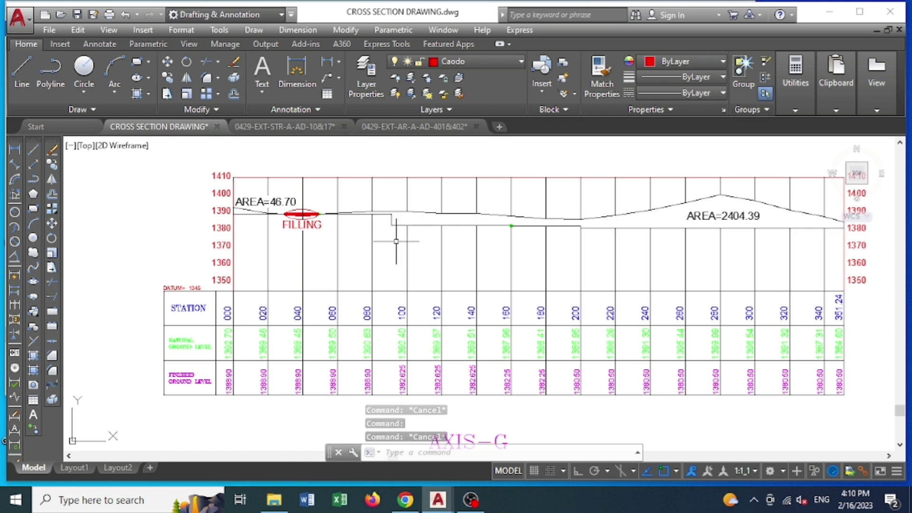
scroll(396, 242, "up", 4)
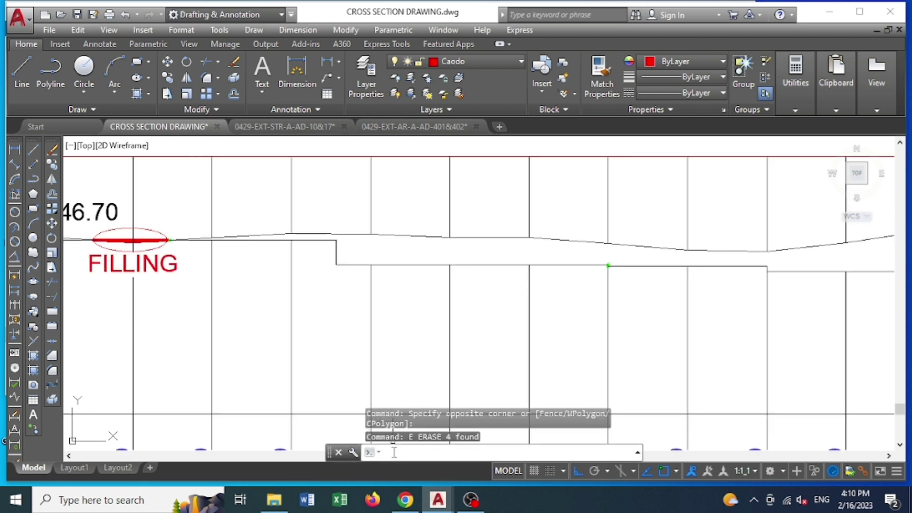
Load the DCD.lsp file through the application loader and close the dialog.
type("APPLOAD")
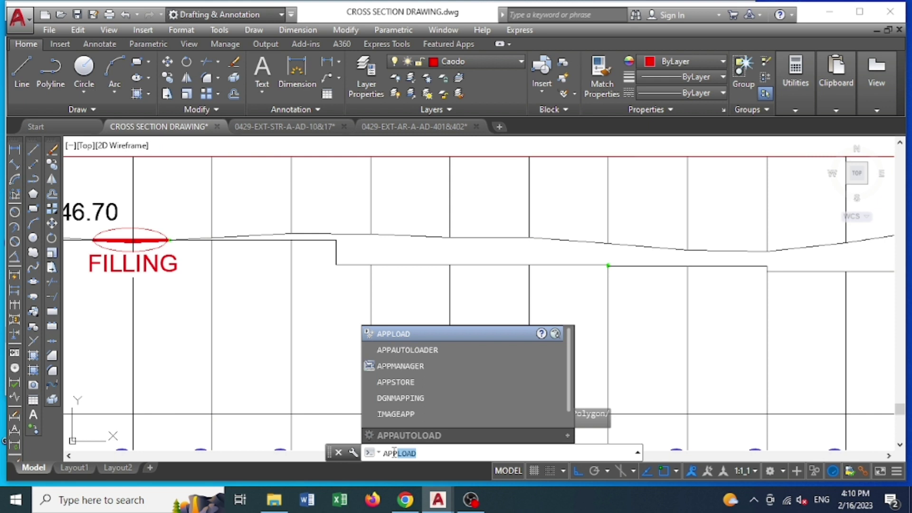
key("Return")
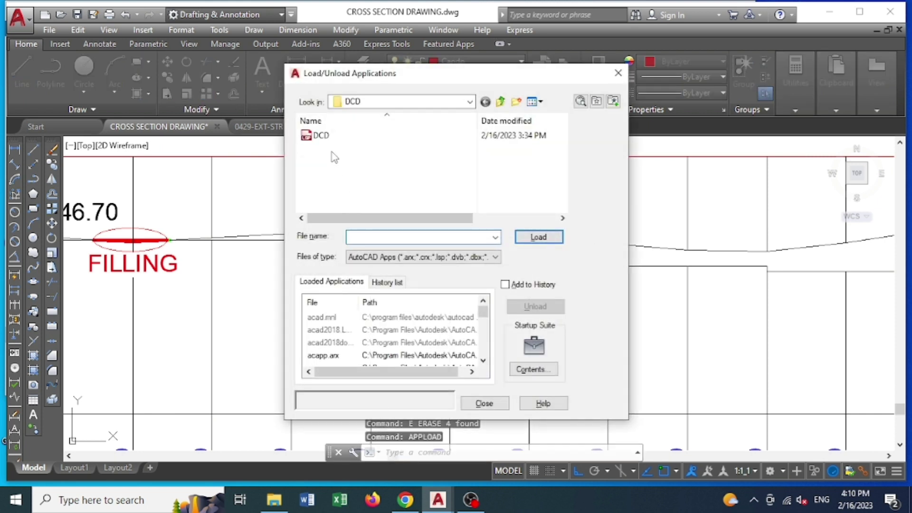
double_click(328, 137)
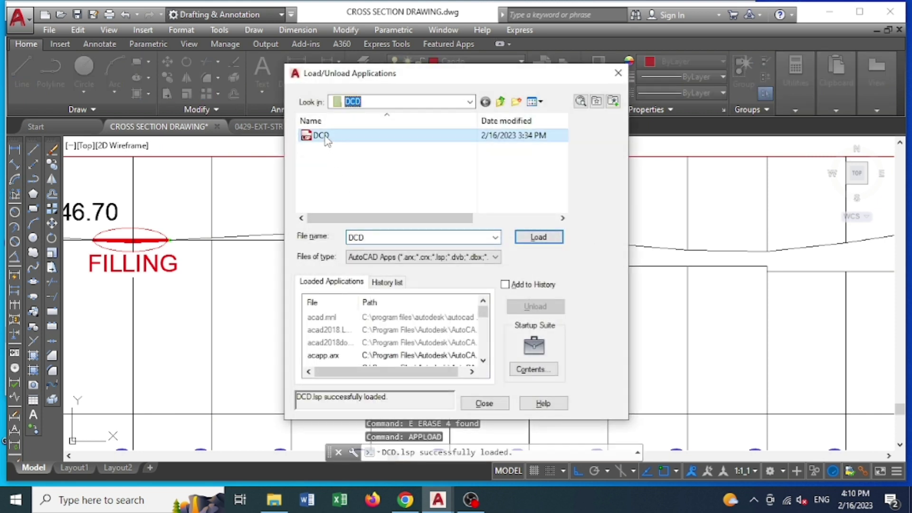
left_click(539, 239)
left_click(485, 404)
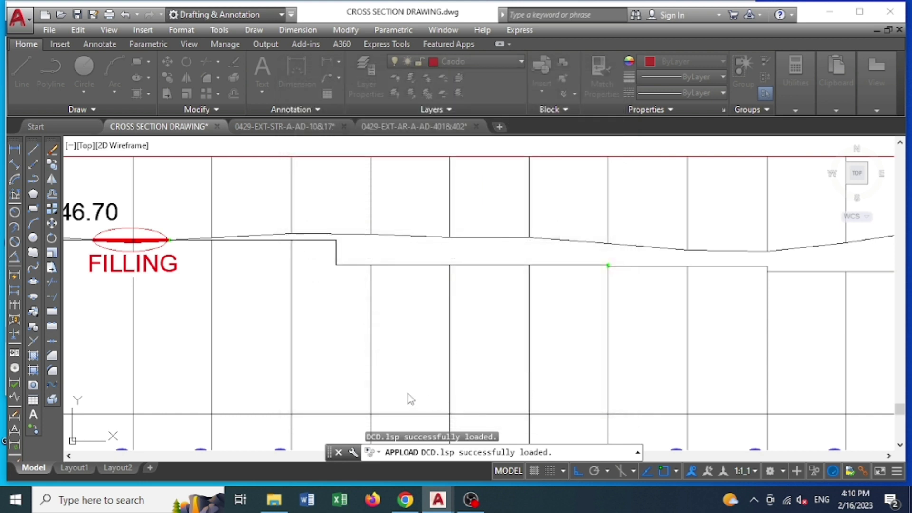
Start the DCD elevation routine and accept the 1/1 ratio.
key("Escape")
key("Escape")
key("Escape")
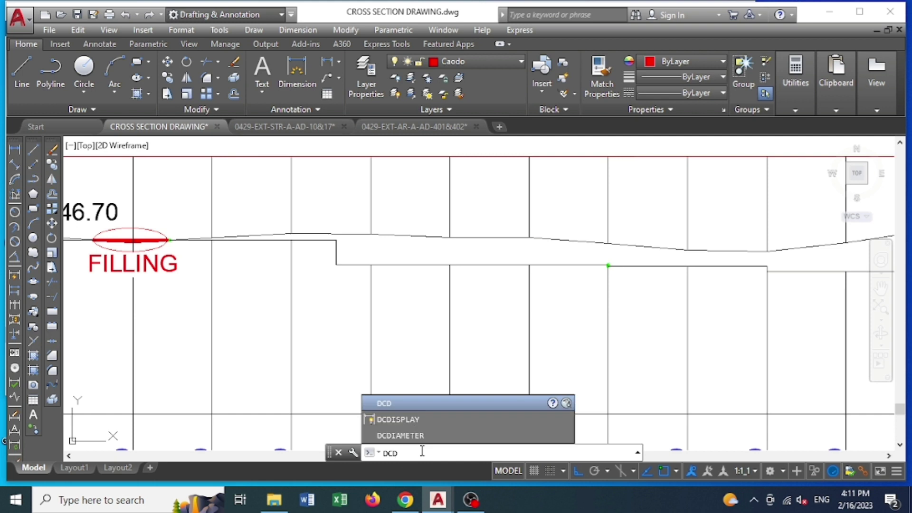
key("Return")
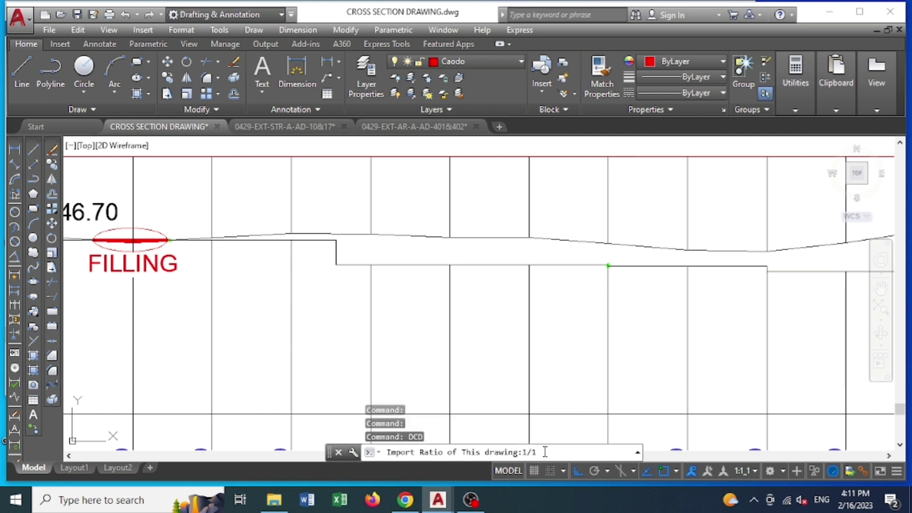
key("Return")
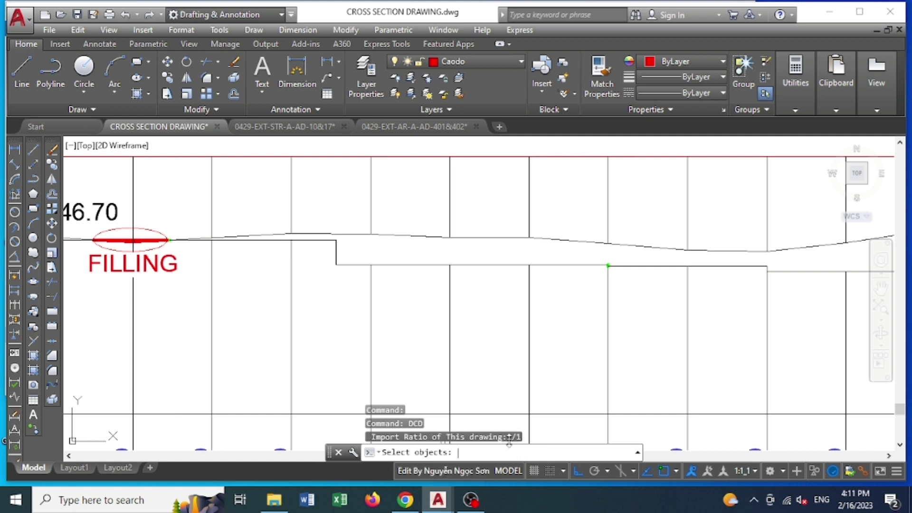
Pick the DATUM= 1345 text as reference and turn Ortho off.
scroll(475, 288, "down", 2)
scroll(475, 287, "down", 3)
scroll(475, 287, "down", 3)
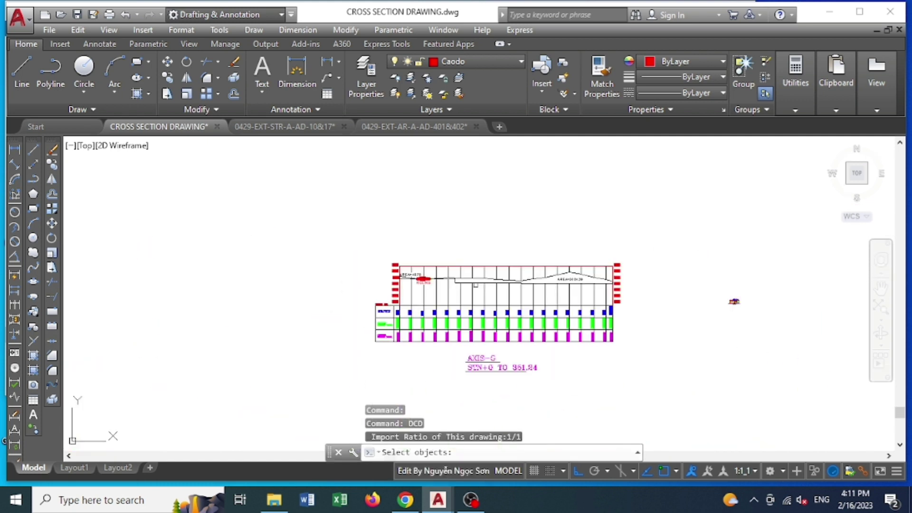
scroll(384, 290, "up", 5)
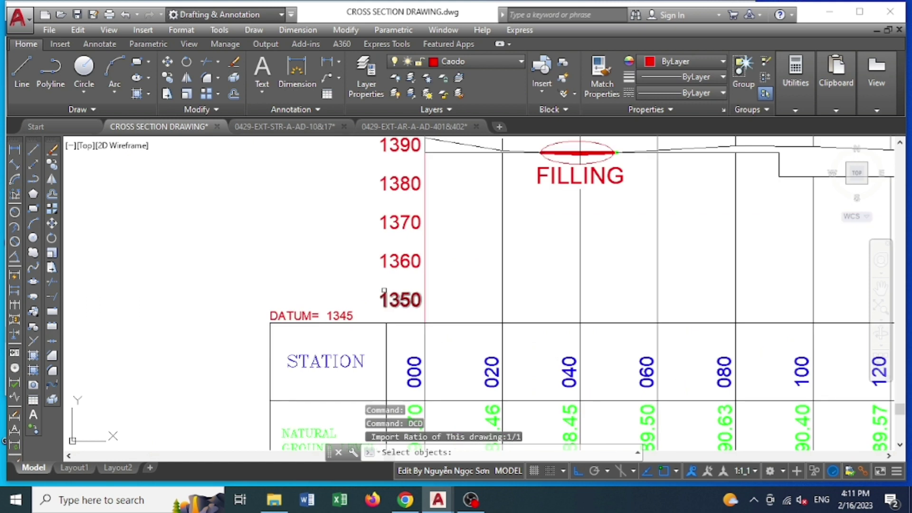
scroll(384, 290, "down", 2)
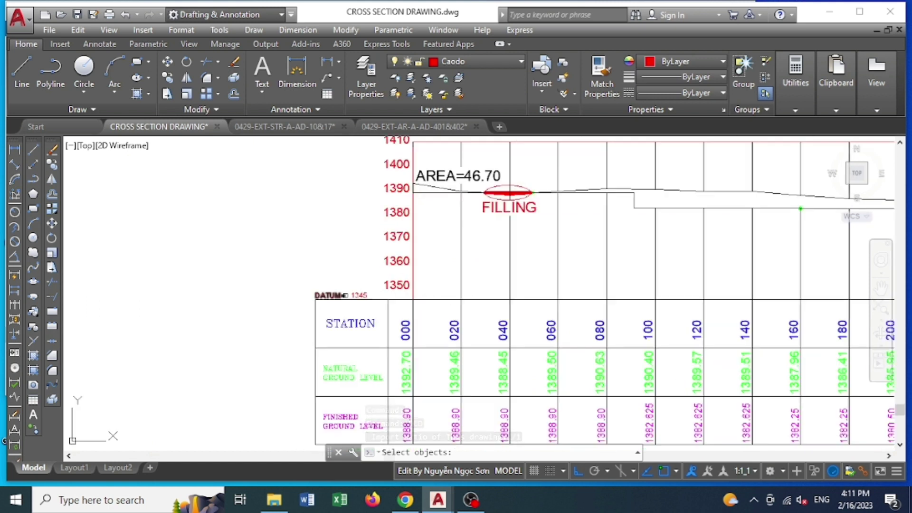
scroll(344, 295, "up", 3)
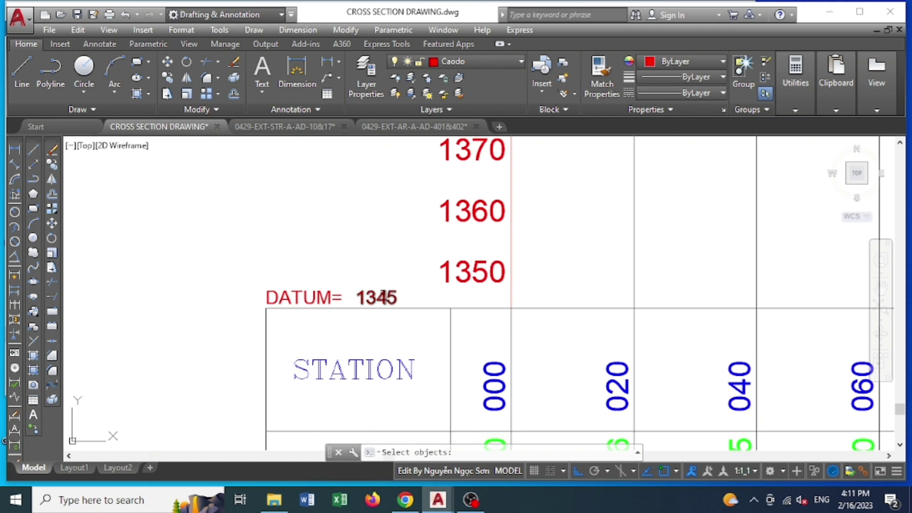
left_click(383, 295)
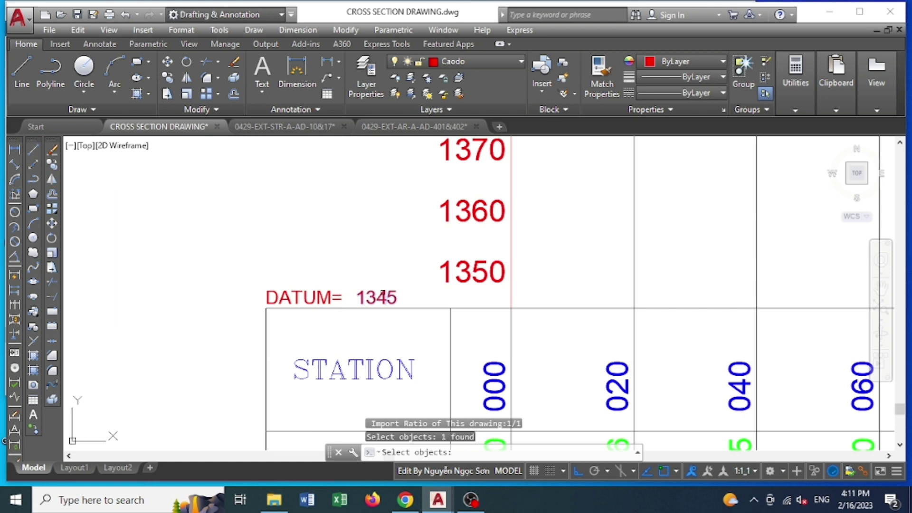
key("Return")
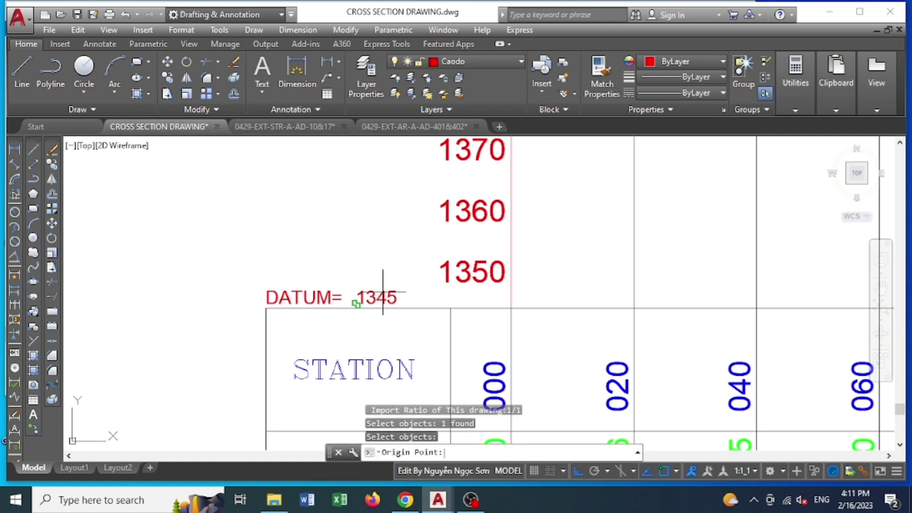
left_click(578, 468)
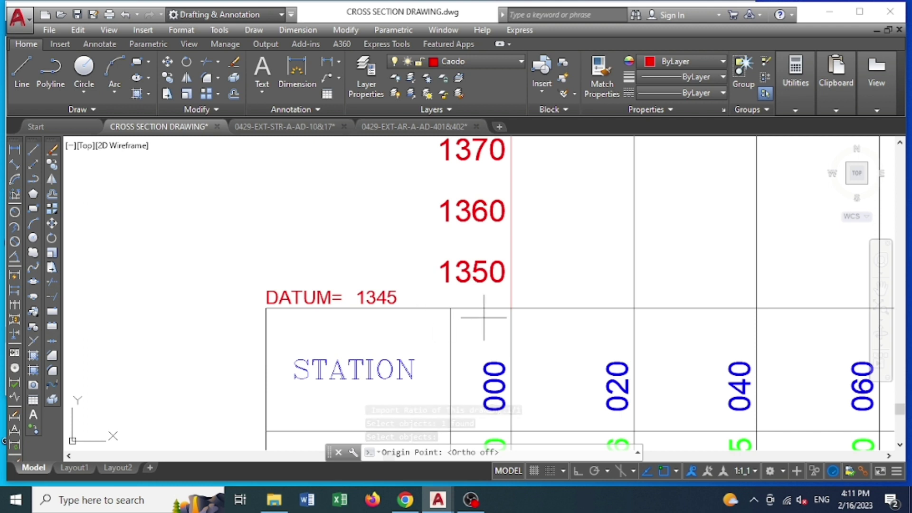
Set the DCD origin at the intersection of datum 1345 and station 000.
left_click(511, 309)
scroll(349, 299, "down", 1)
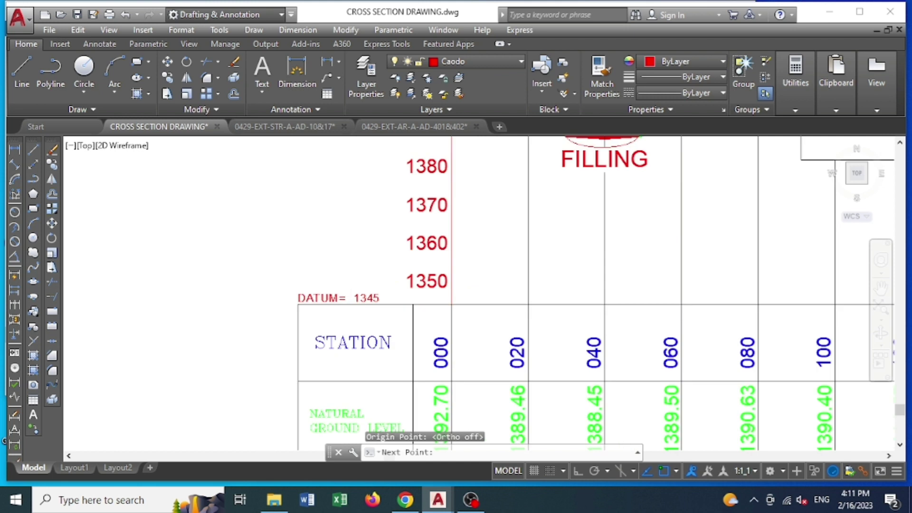
scroll(349, 298, "down", 2)
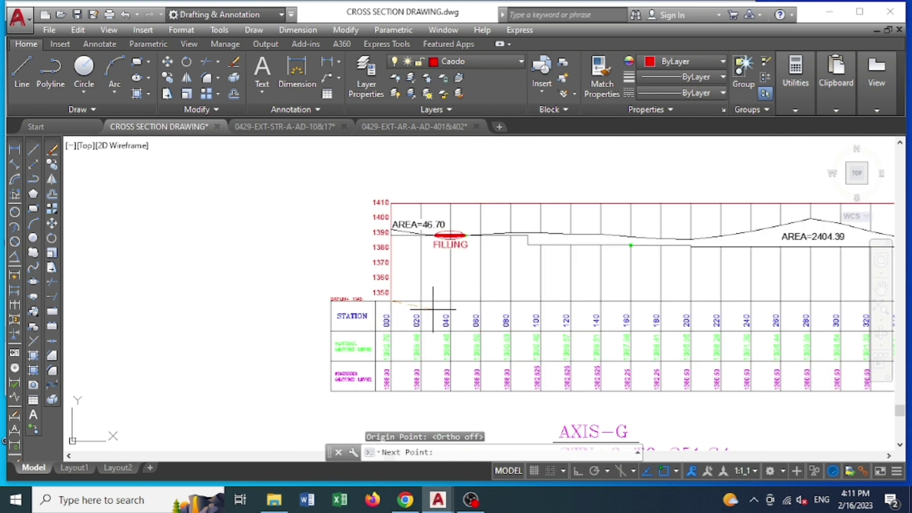
scroll(541, 369, "up", 2)
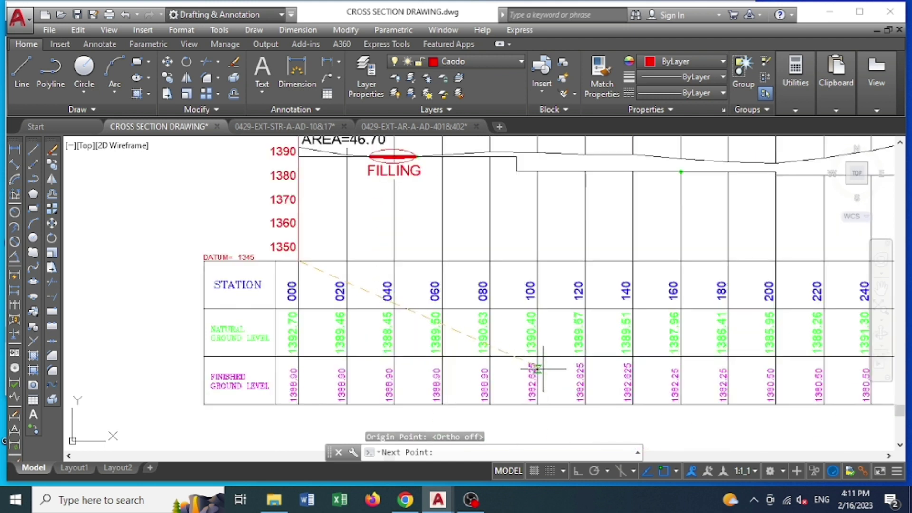
scroll(527, 340, "up", 2)
scroll(522, 304, "down", 2)
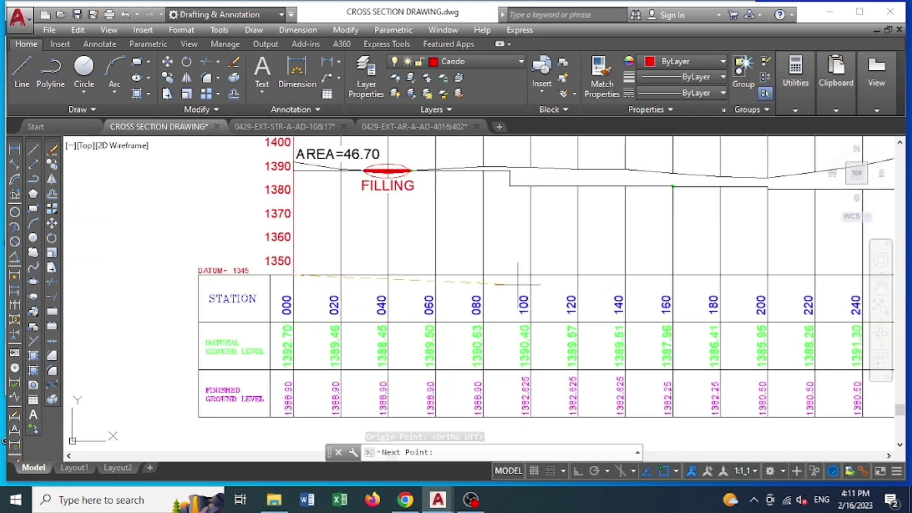
scroll(518, 283, "down", 2)
scroll(522, 325, "up", 2)
scroll(524, 325, "up", 2)
scroll(520, 352, "down", 2)
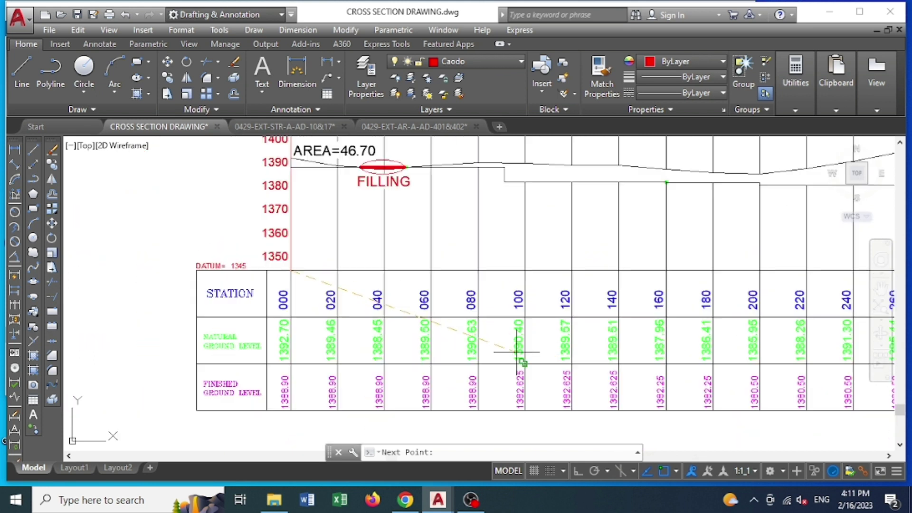
Place the +1390.40 elevation label on the profile at station 100.
left_click(524, 163)
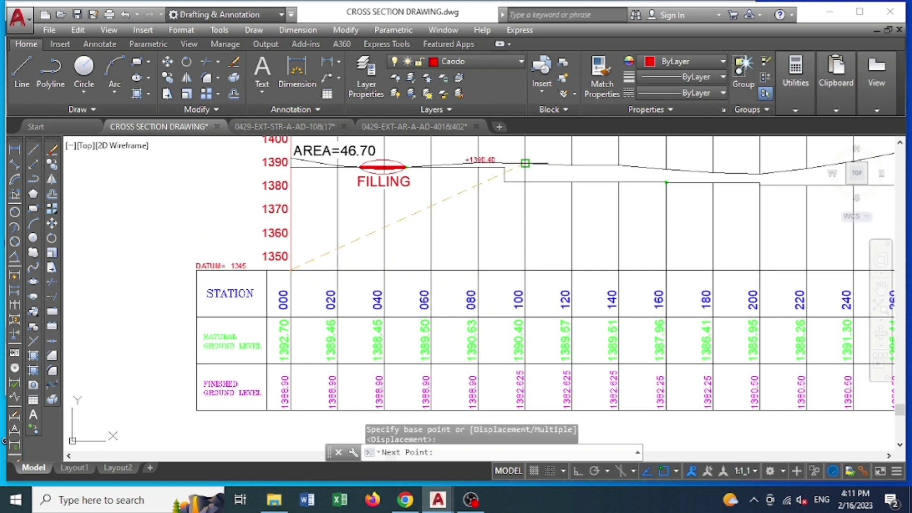
scroll(480, 153, "up", 3)
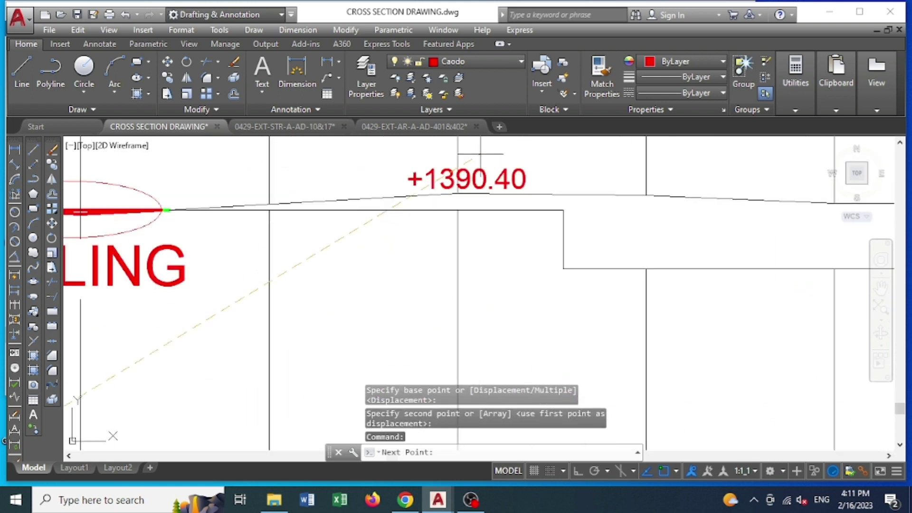
scroll(480, 154, "down", 3)
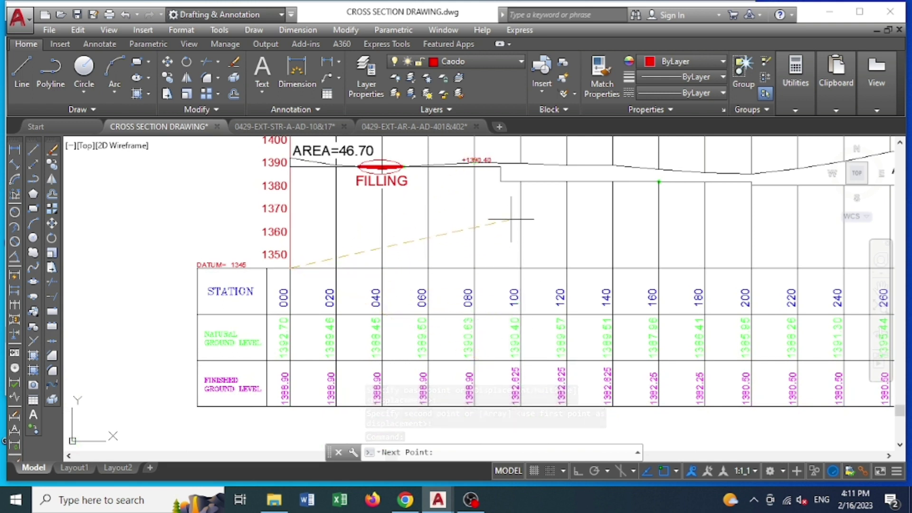
Place the +1382.62 elevation label at station 100.
left_click(520, 181)
scroll(478, 165, "up", 2)
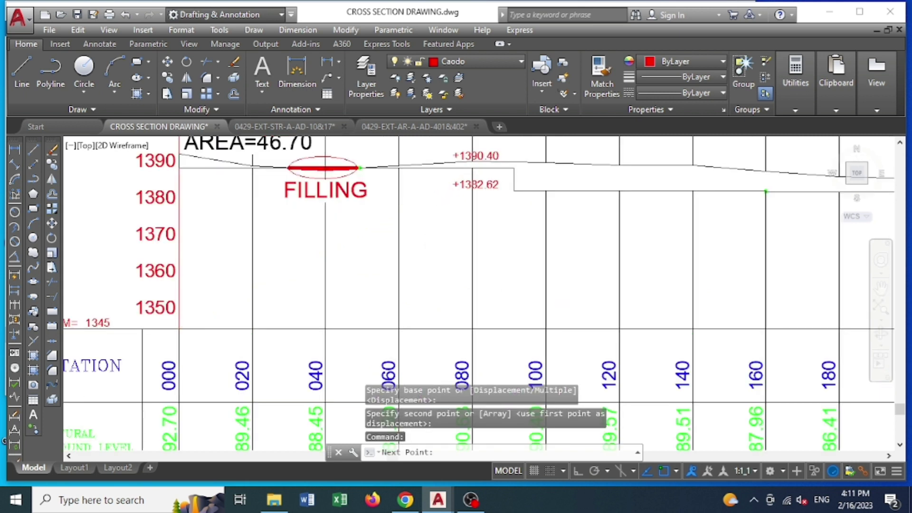
scroll(478, 214, "up", 2)
scroll(479, 214, "down", 2)
scroll(479, 214, "down", 1)
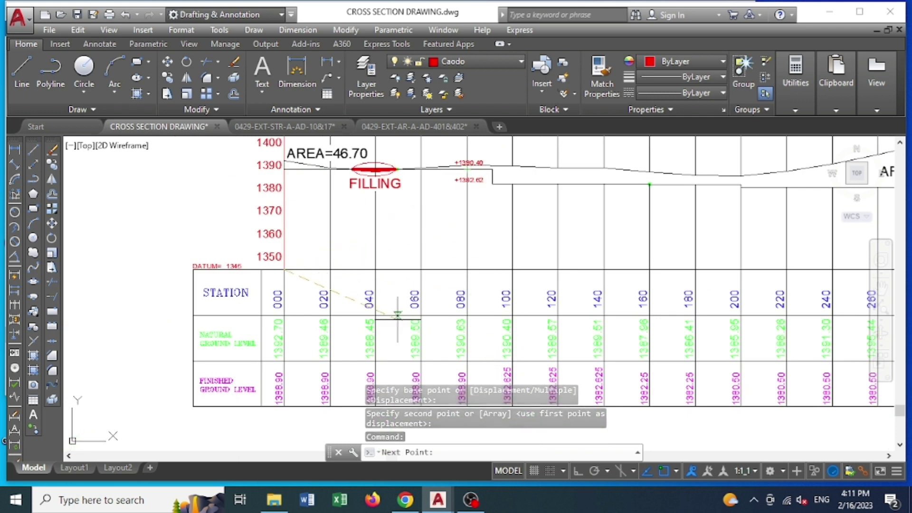
scroll(397, 314, "down", 1)
scroll(593, 241, "up", 3)
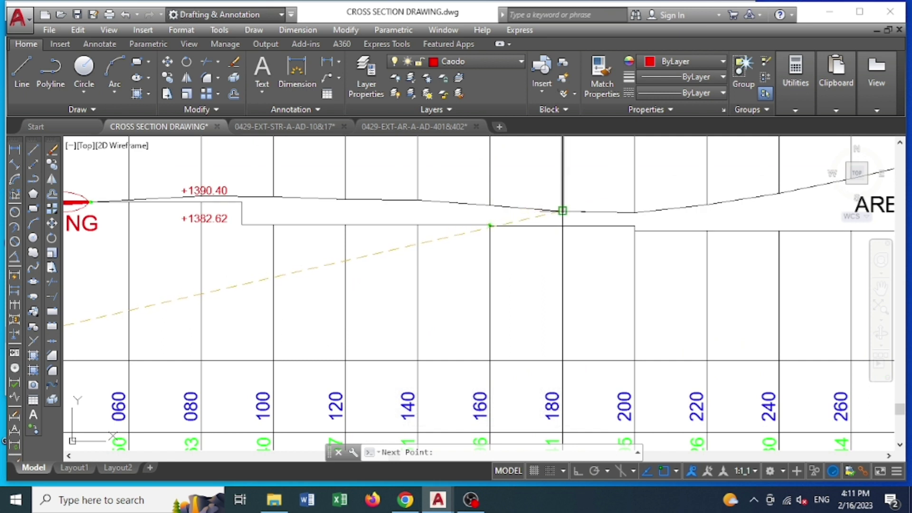
Place the +1386.41 elevation label near station 180.
left_click(562, 211)
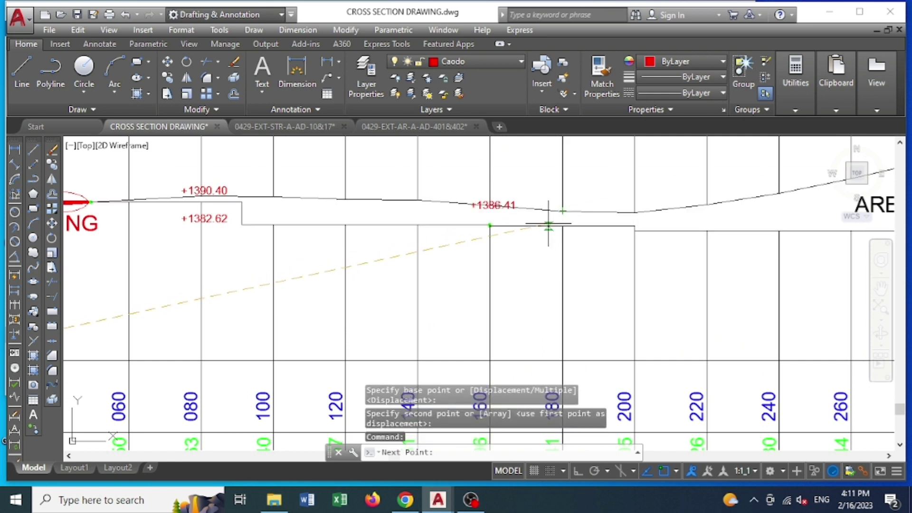
scroll(504, 167, "down", 1)
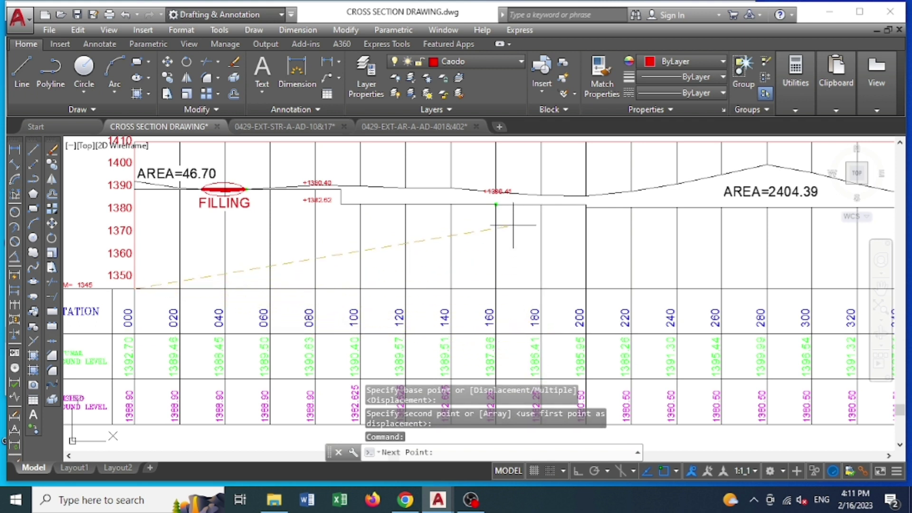
scroll(512, 225, "down", 2)
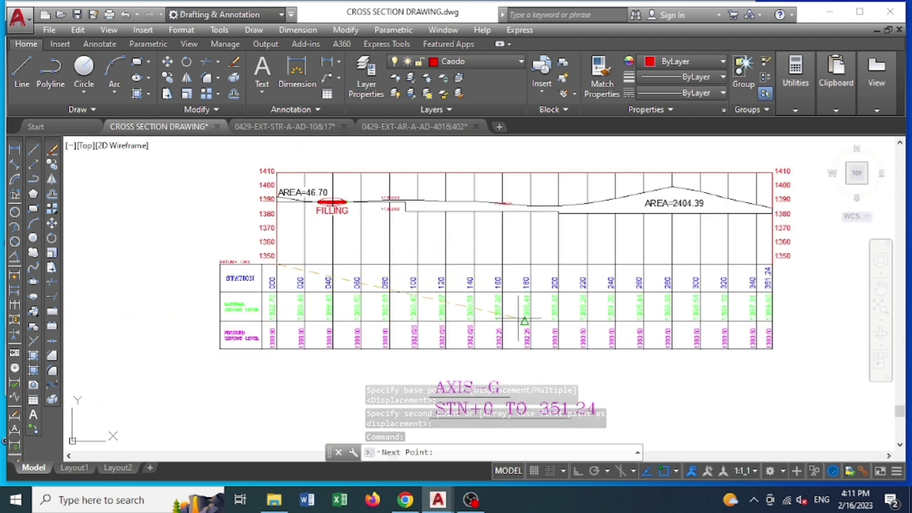
scroll(519, 318, "up", 3)
scroll(524, 371, "down", 3)
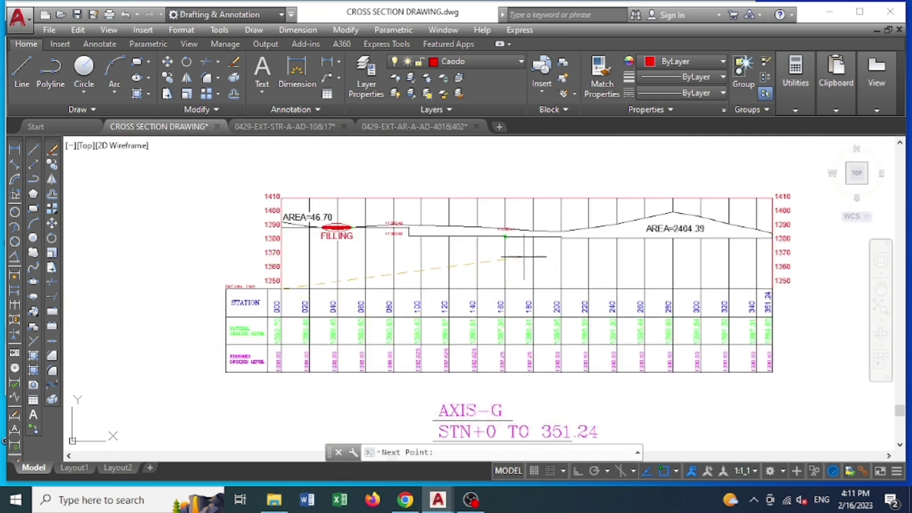
scroll(524, 256, "up", 3)
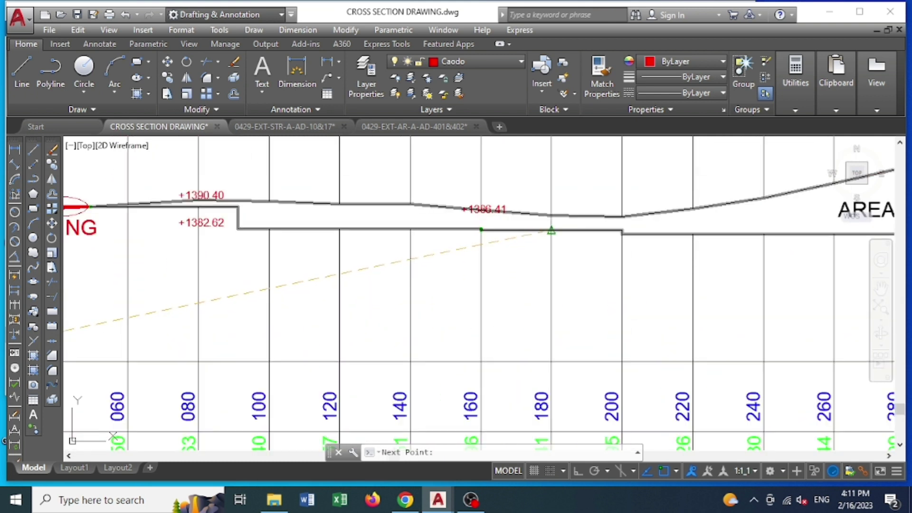
Place the +1382.25 elevation label below the +1386.41 label.
left_click(551, 231)
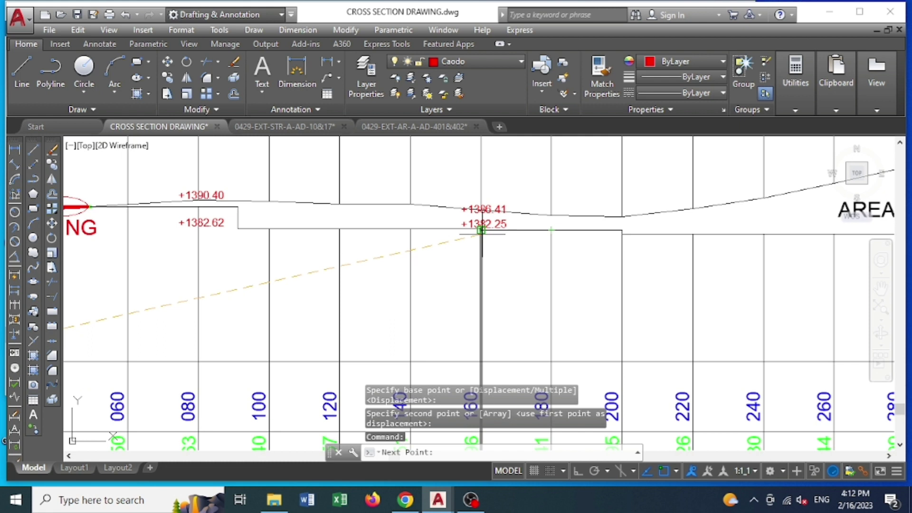
scroll(504, 252, "down", 4)
scroll(504, 329, "up", 5)
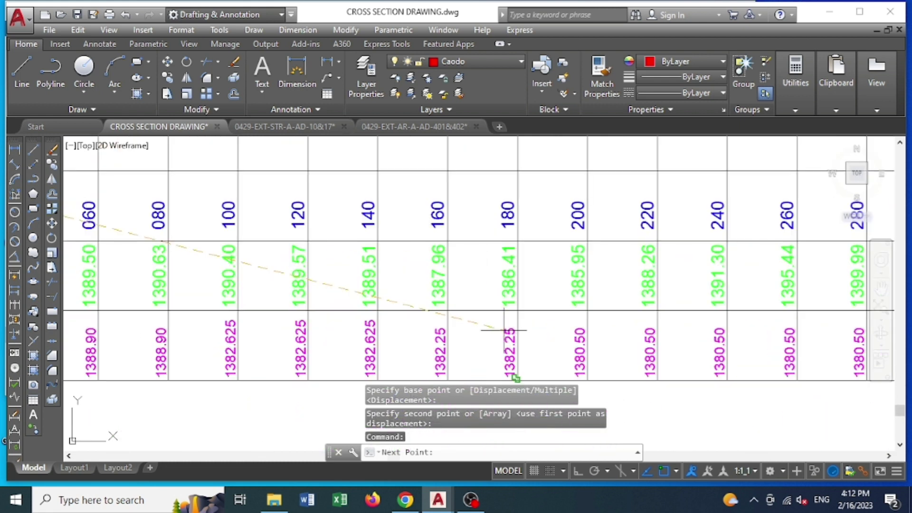
scroll(480, 310, "down", 4)
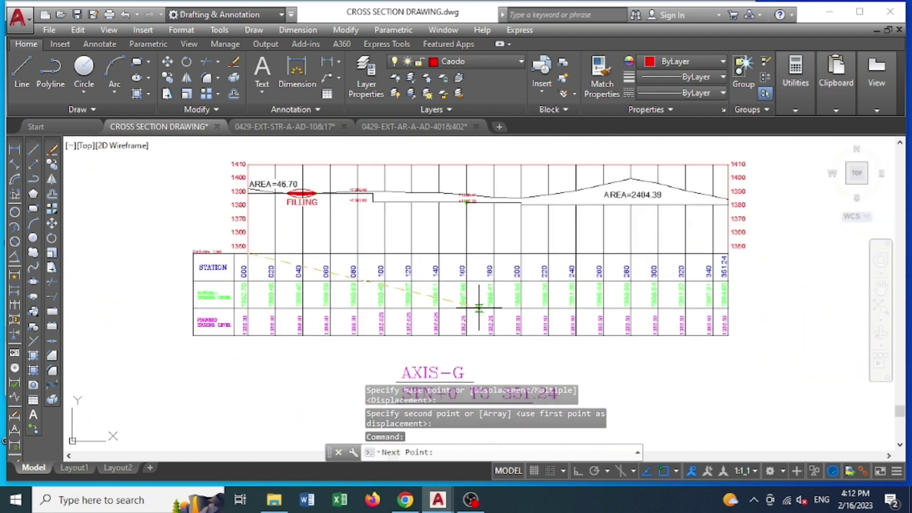
scroll(477, 191, "up", 5)
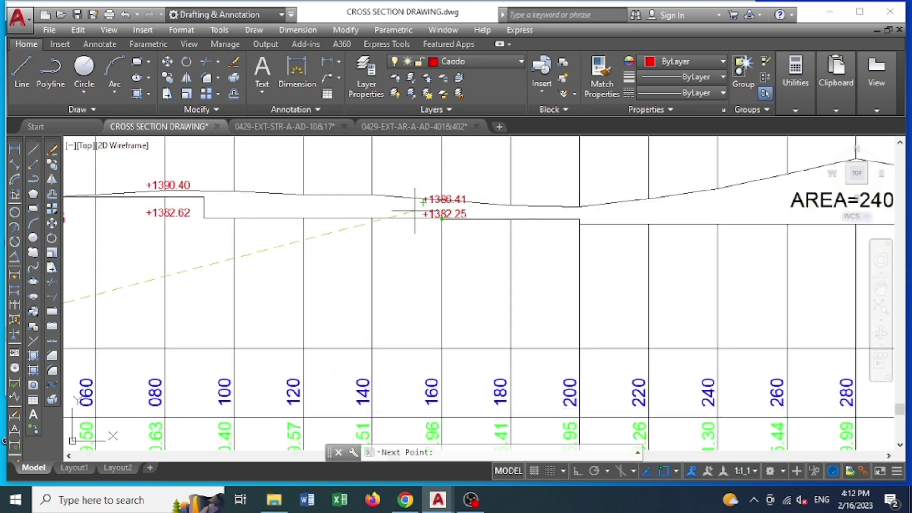
End the DCD labelling routine and zoom out to the building section.
key("Escape")
scroll(418, 213, "down", 4)
scroll(427, 235, "down", 3)
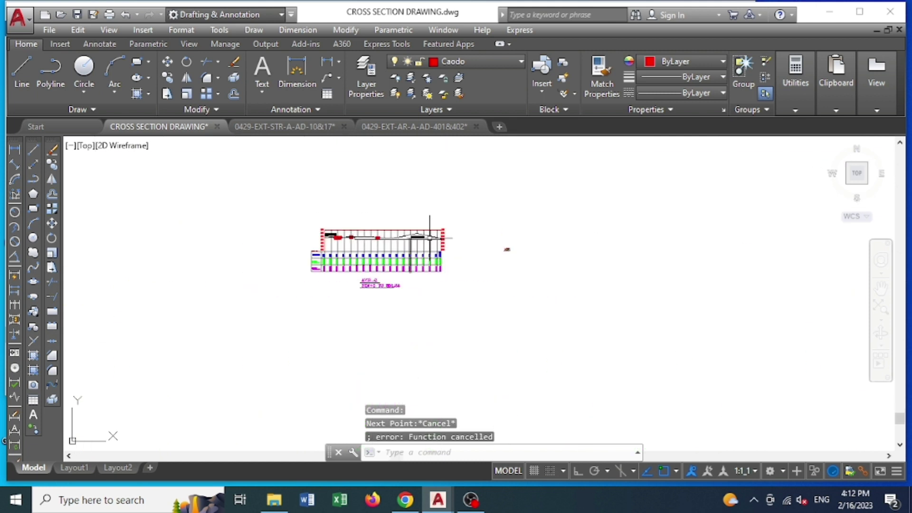
scroll(504, 255, "up", 2)
scroll(498, 240, "up", 4)
Zoom to the building section and run DCD again, accepting the 1/1 ratio.
scroll(492, 237, "up", 8)
scroll(526, 190, "up", 6)
scroll(522, 182, "down", 2)
scroll(432, 187, "down", 2)
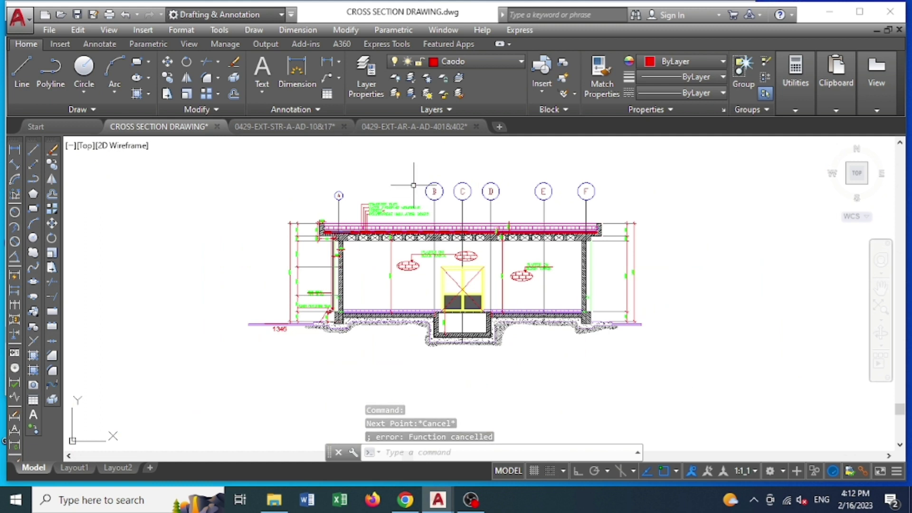
scroll(413, 184, "up", 2)
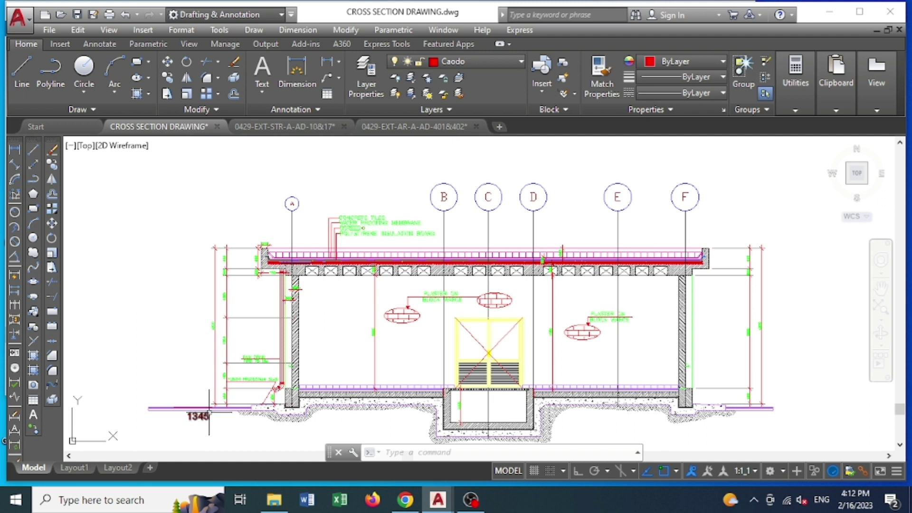
left_click(413, 452)
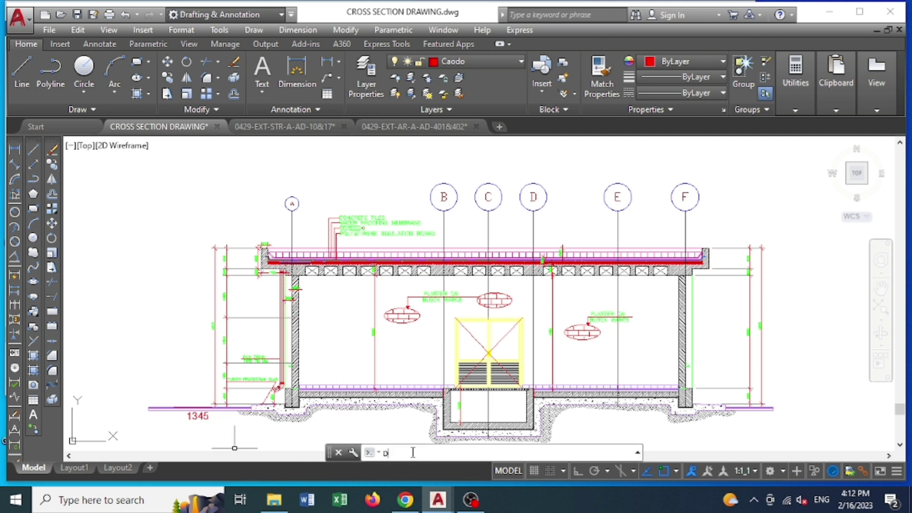
type("DCD")
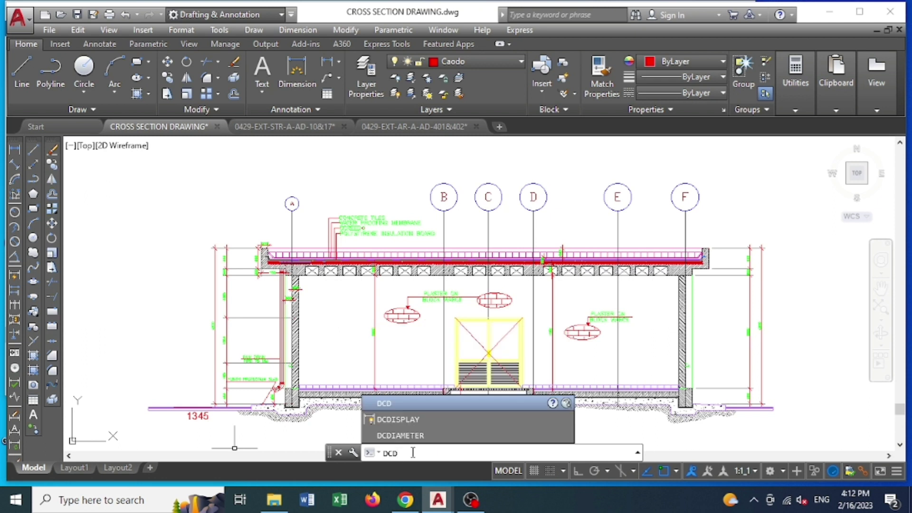
key("Return")
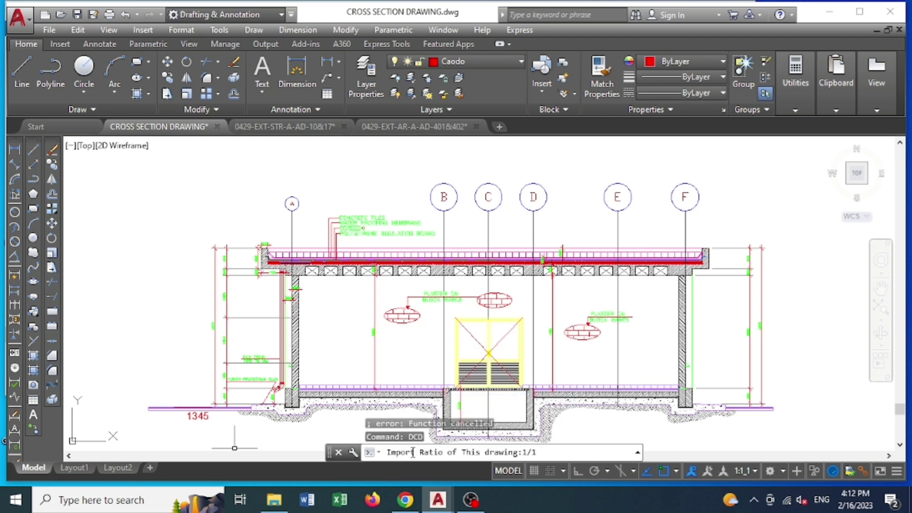
key("Return")
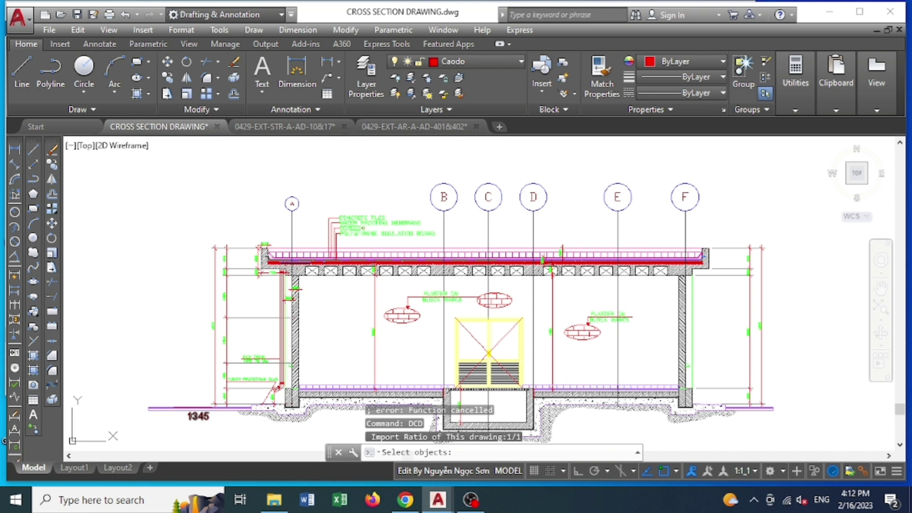
scroll(204, 417, "up", 5)
scroll(232, 380, "down", 3)
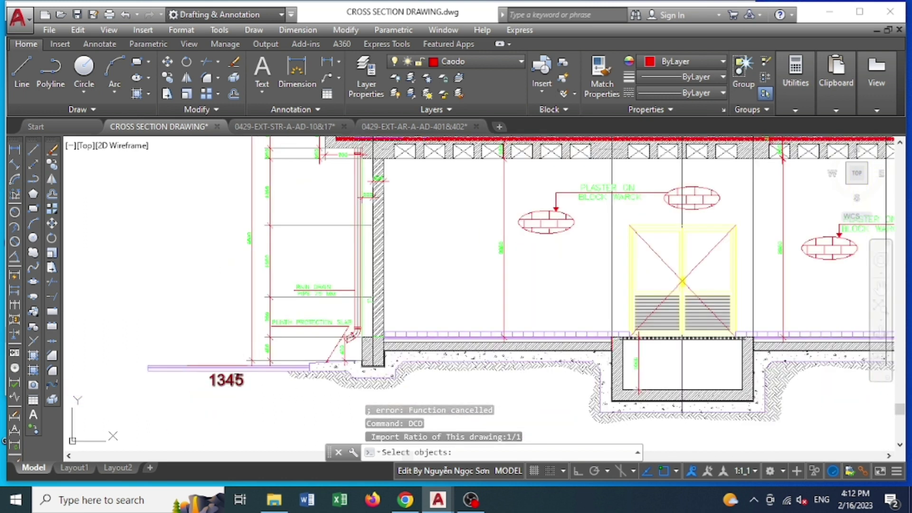
Pick the 1345 datum text as reference and set the origin at the 1345 level.
left_click(236, 378)
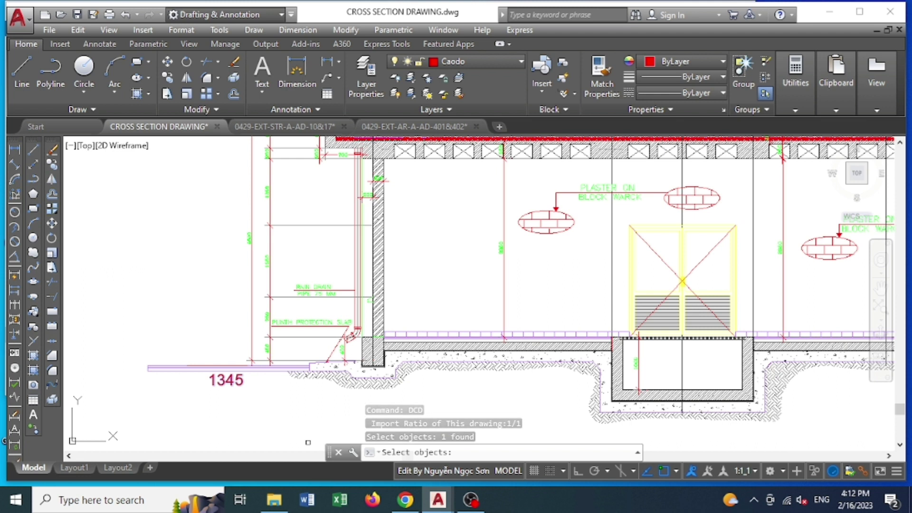
key("Return")
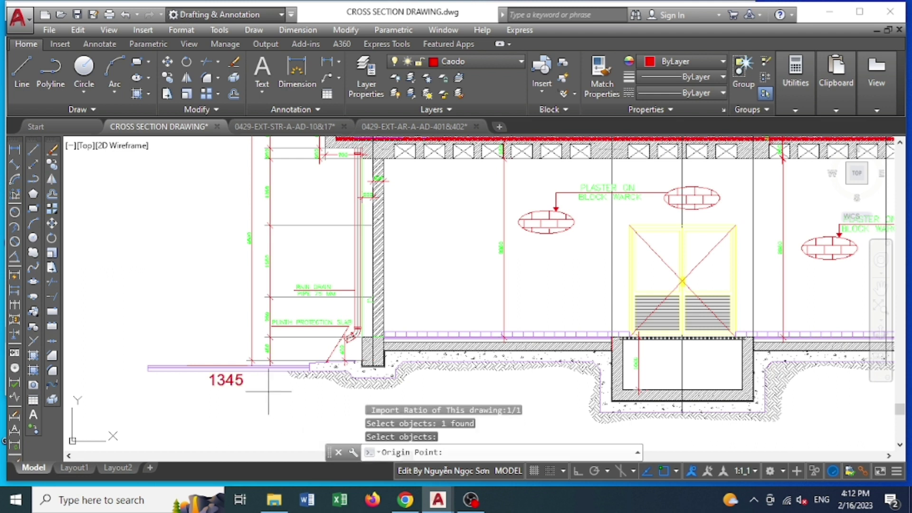
scroll(265, 372, "up", 6)
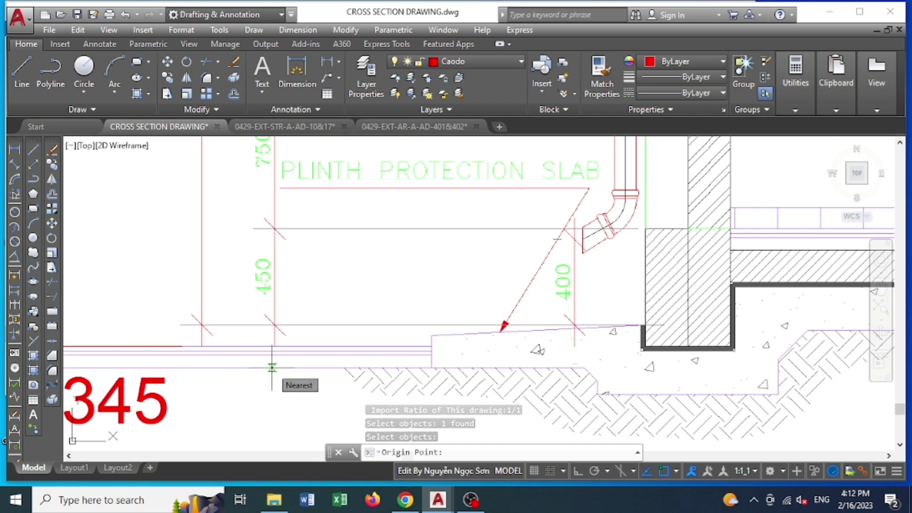
left_click(272, 367)
scroll(193, 440, "down", 2)
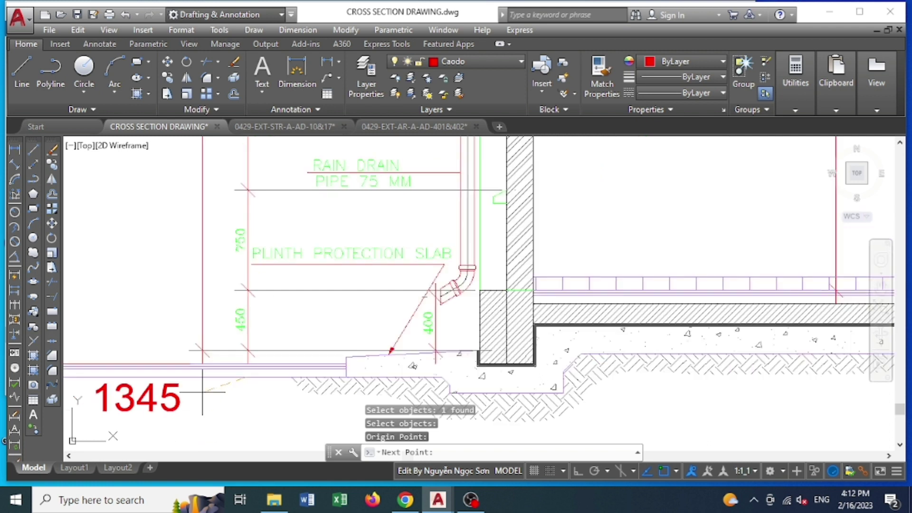
scroll(193, 440, "down", 5)
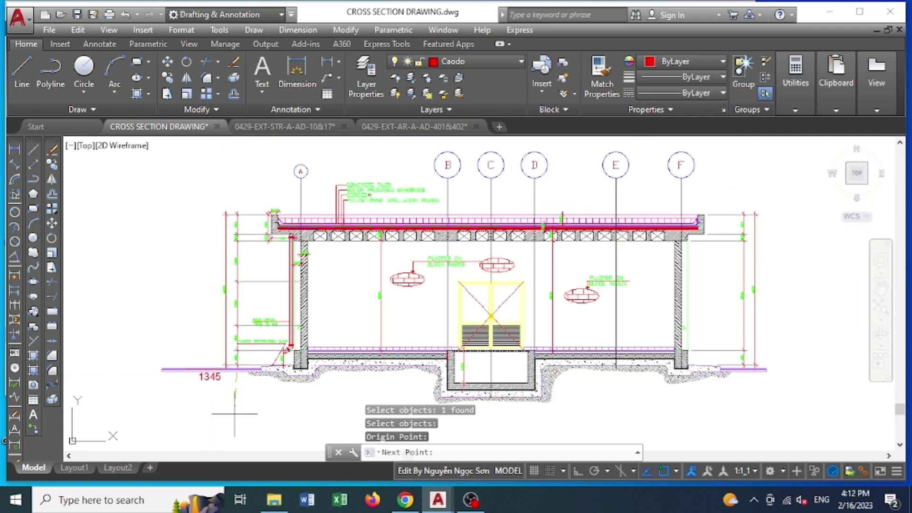
scroll(352, 373, "up", 2)
scroll(352, 373, "up", 3)
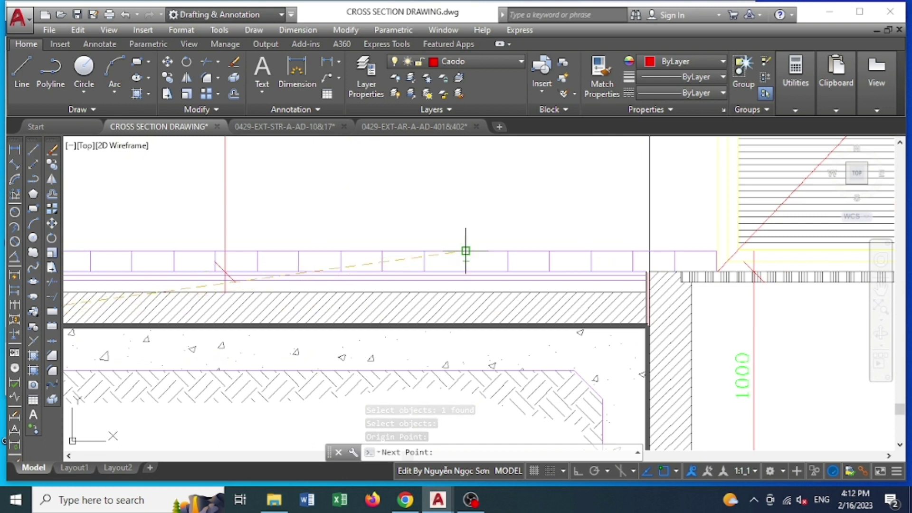
Place the +1345.75 elevation label on the floor line.
left_click(465, 251)
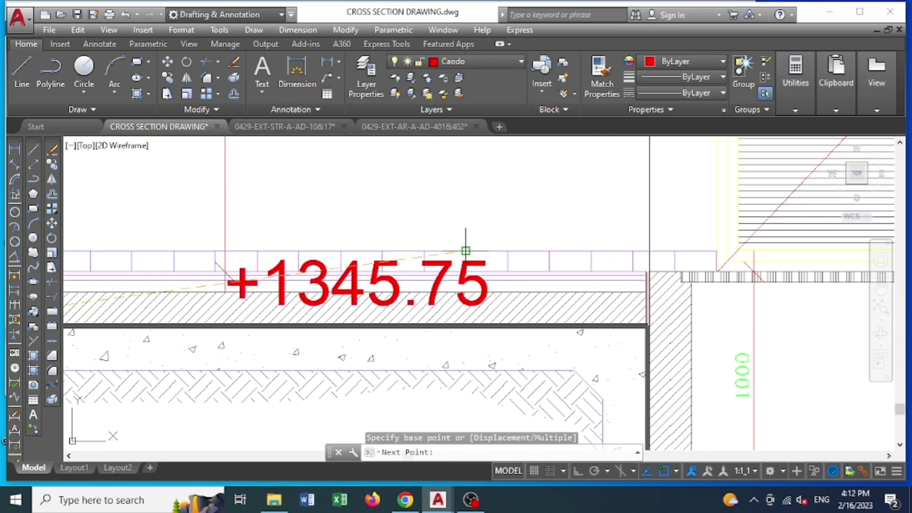
scroll(413, 265, "down", 2)
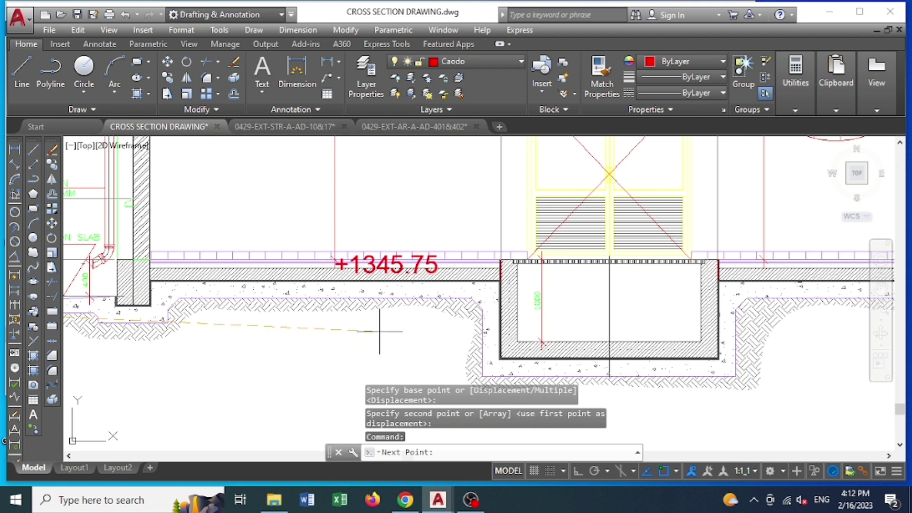
scroll(362, 350, "down", 3)
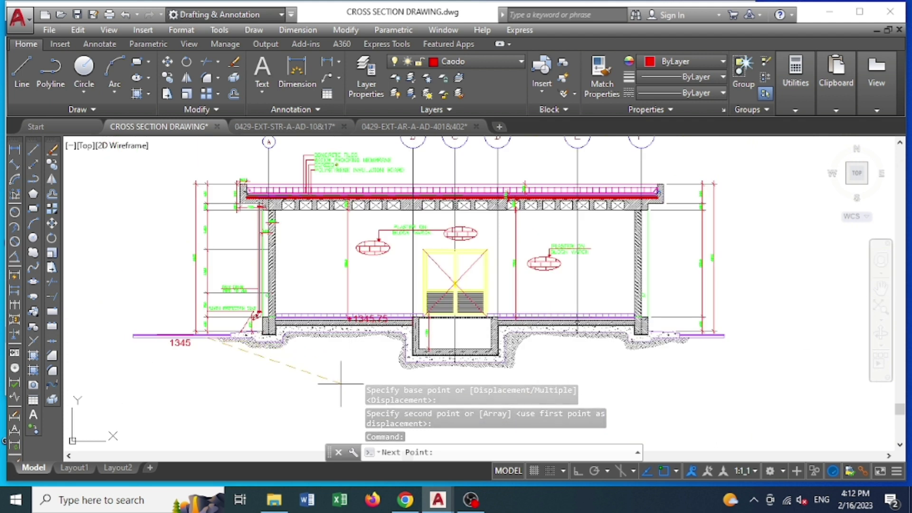
scroll(418, 247, "up", 5)
scroll(441, 231, "up", 3)
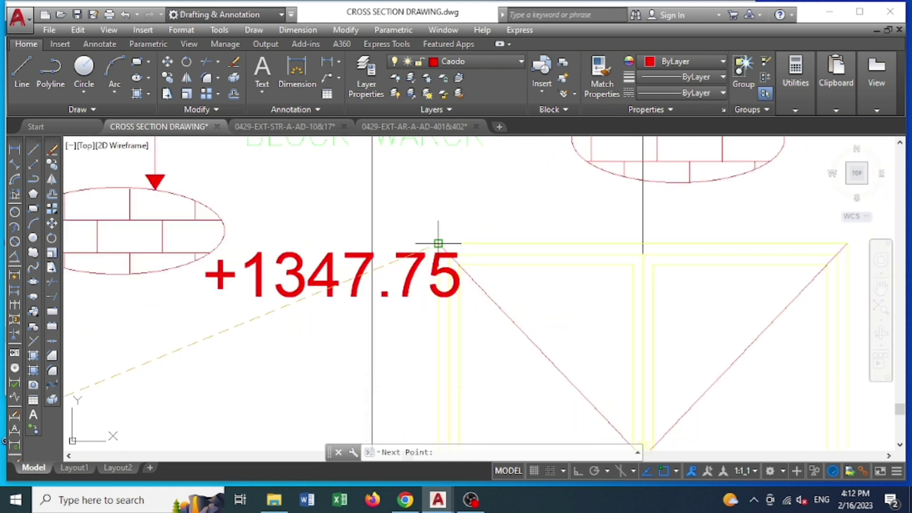
Place the +1347.75 elevation label at the door's top corner.
left_click(438, 243)
scroll(267, 419, "down", 5)
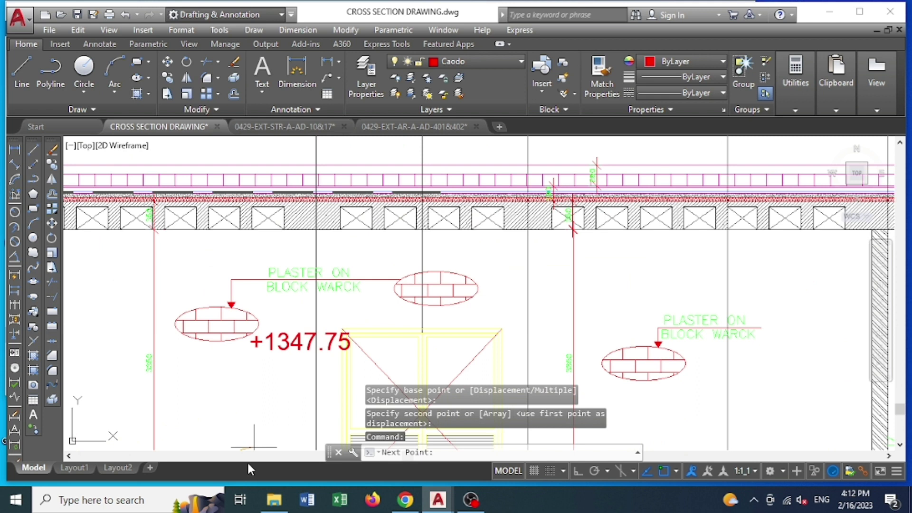
scroll(291, 383, "down", 4)
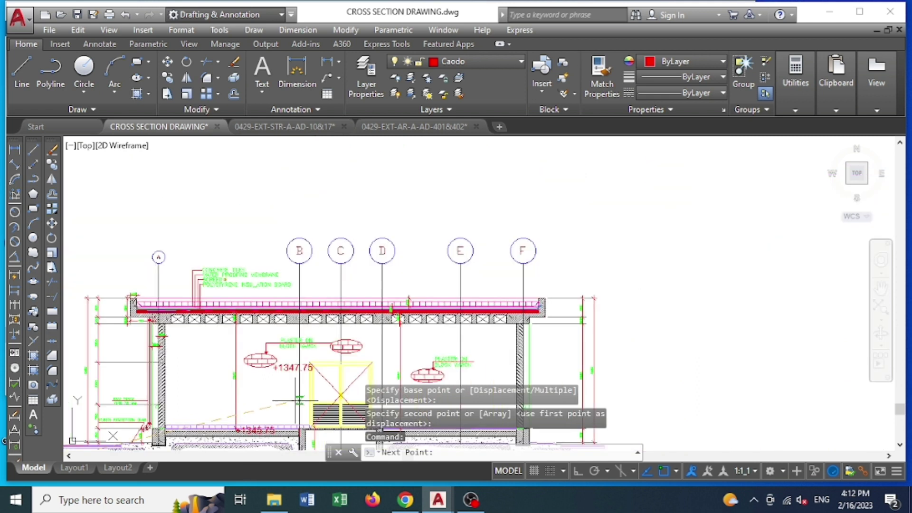
scroll(538, 297, "up", 3)
scroll(508, 332, "up", 2)
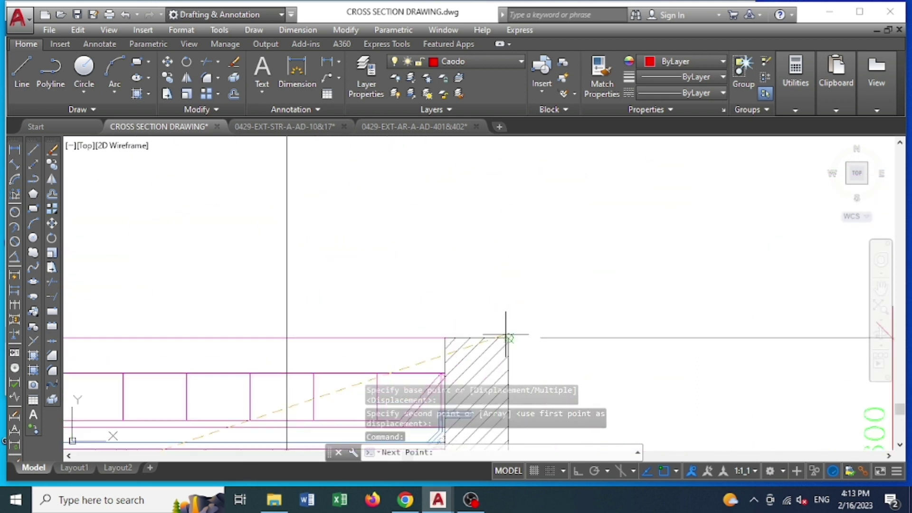
scroll(508, 338, "down", 2)
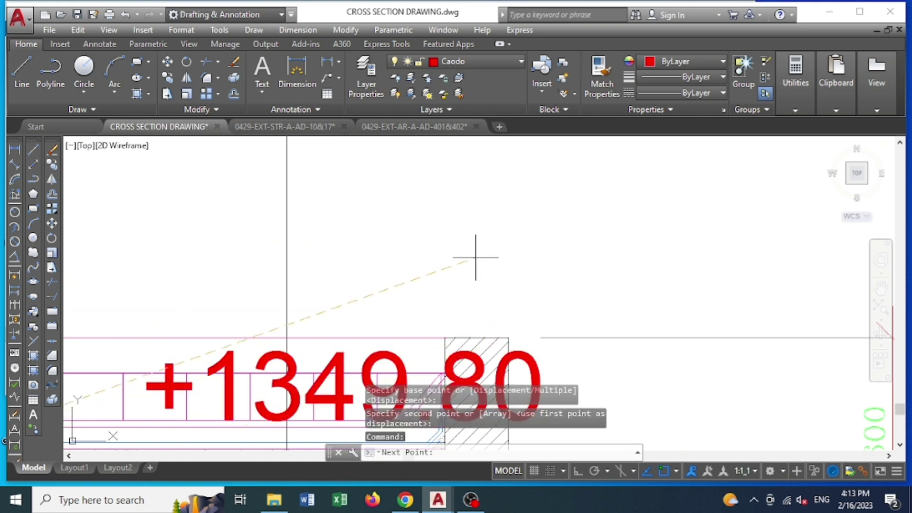
scroll(474, 254, "down", 2)
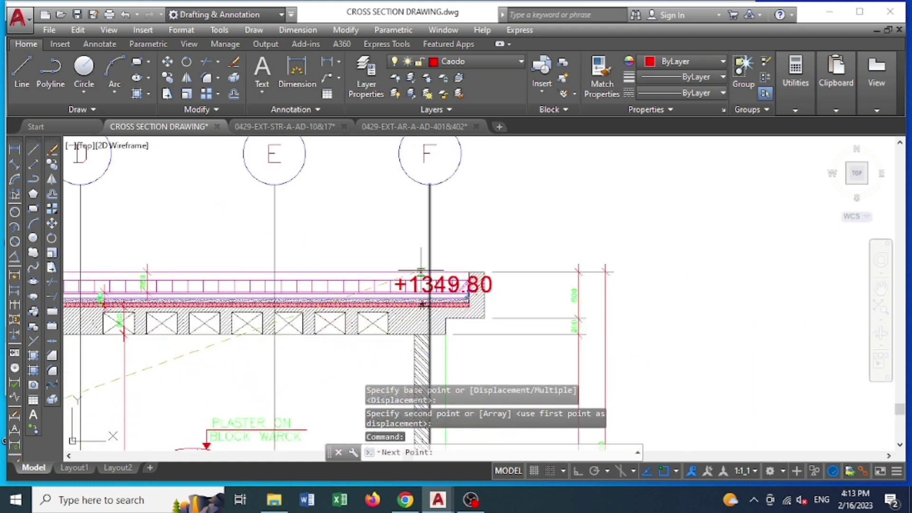
scroll(421, 245, "down", 4)
scroll(420, 255, "up", 2)
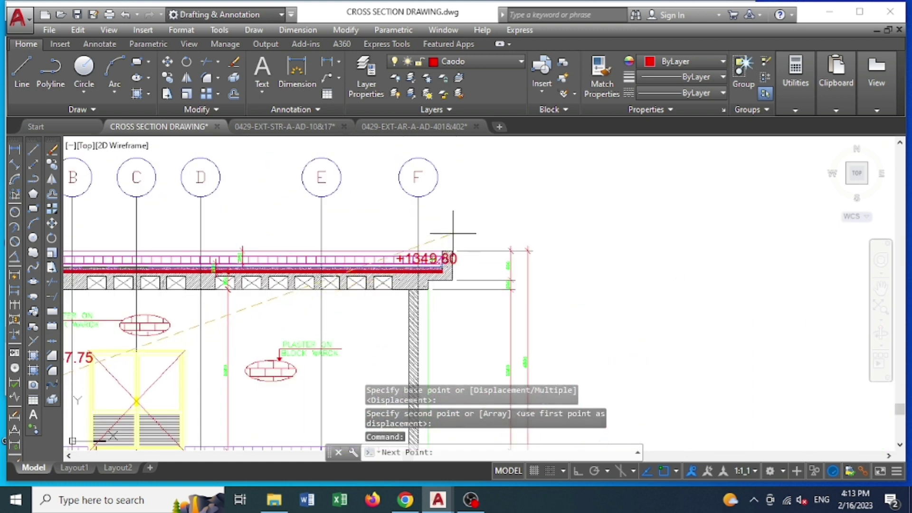
scroll(420, 254, "down", 5)
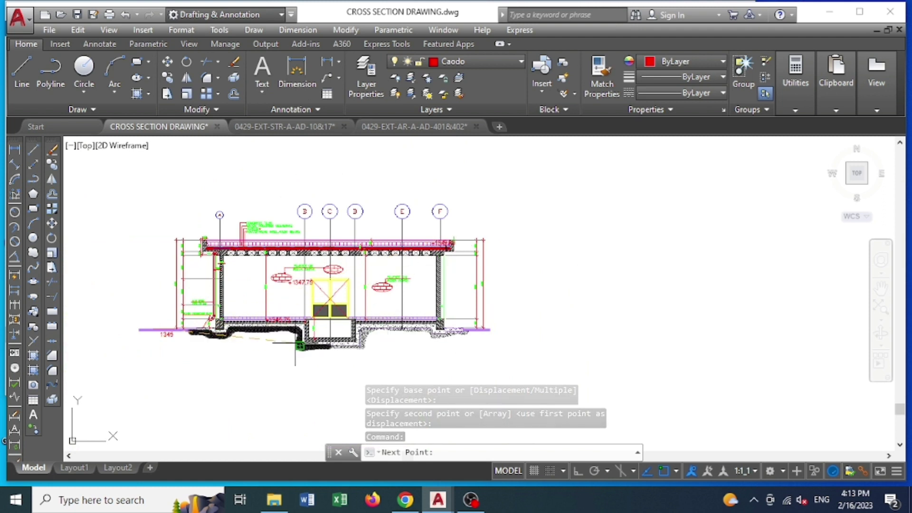
scroll(300, 341, "up", 2)
scroll(300, 340, "up", 2)
scroll(300, 340, "up", 2)
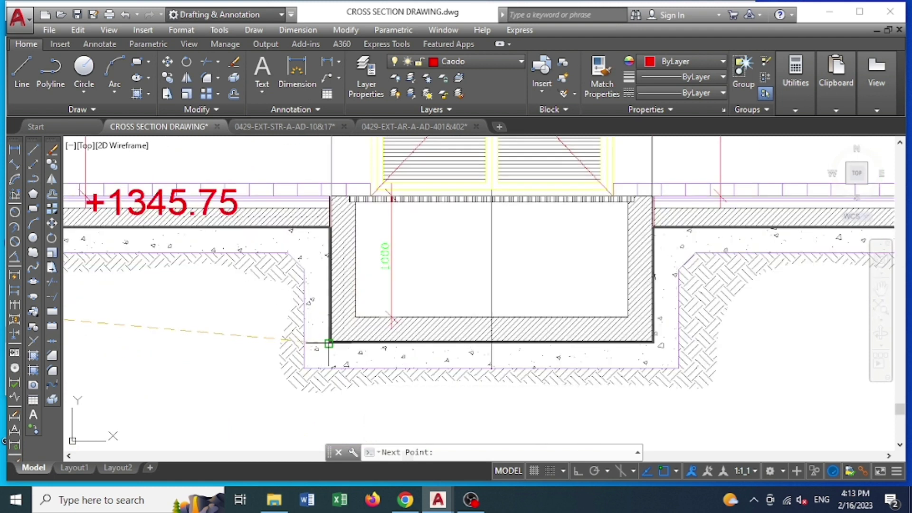
Label the pit's bottom corner, then rerun DCD at 1/1 and pick the 1300 datum text.
left_click(329, 343)
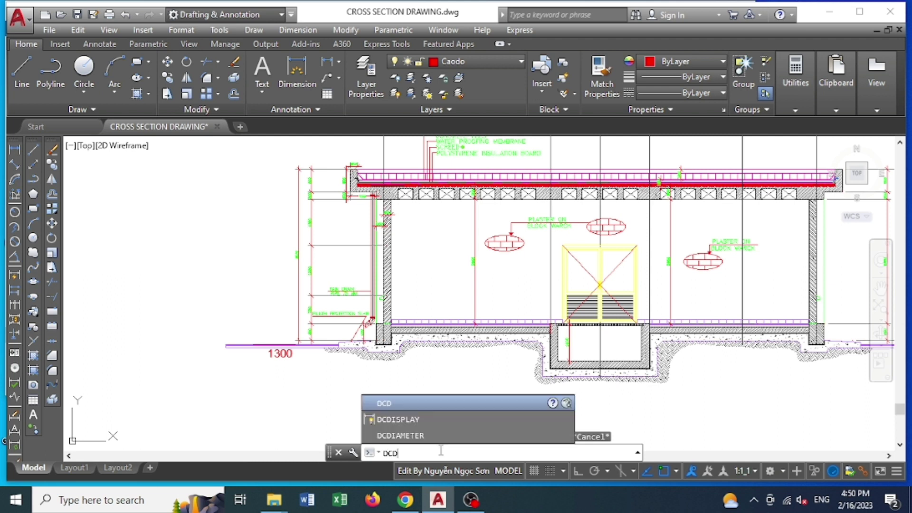
key("Return")
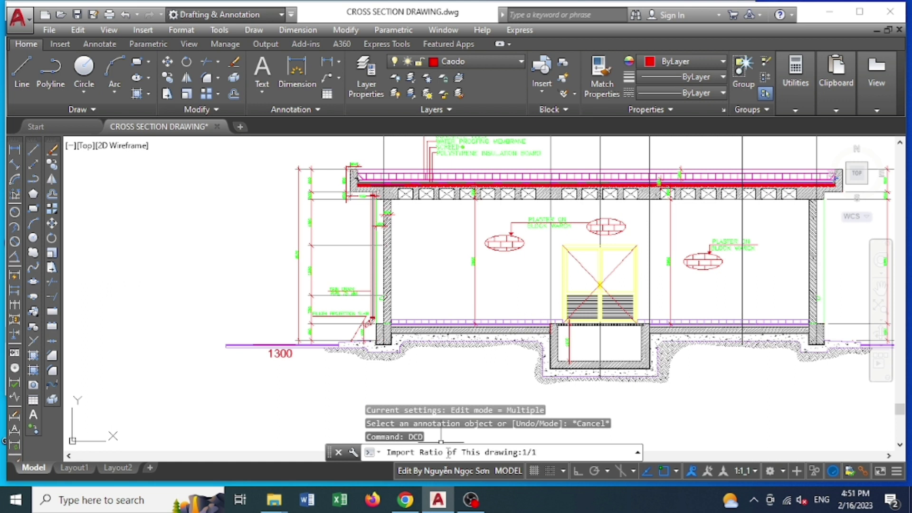
key("Return")
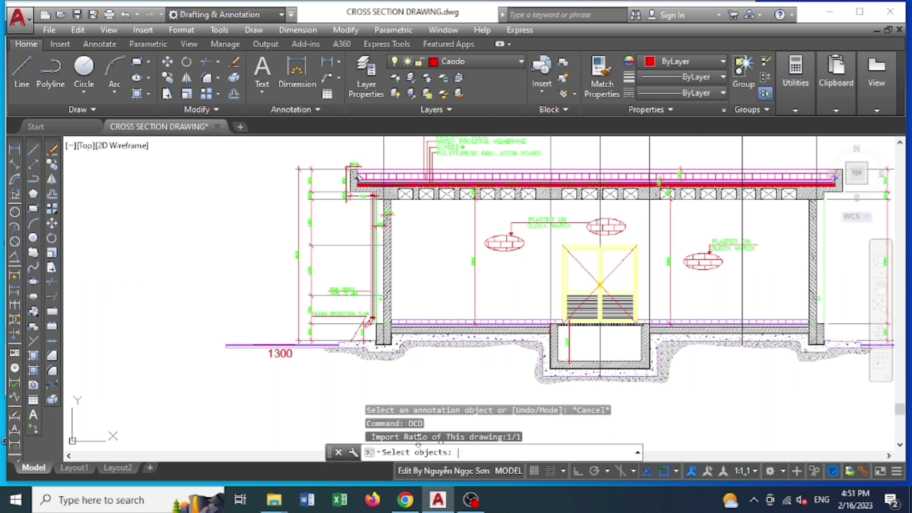
left_click(280, 353)
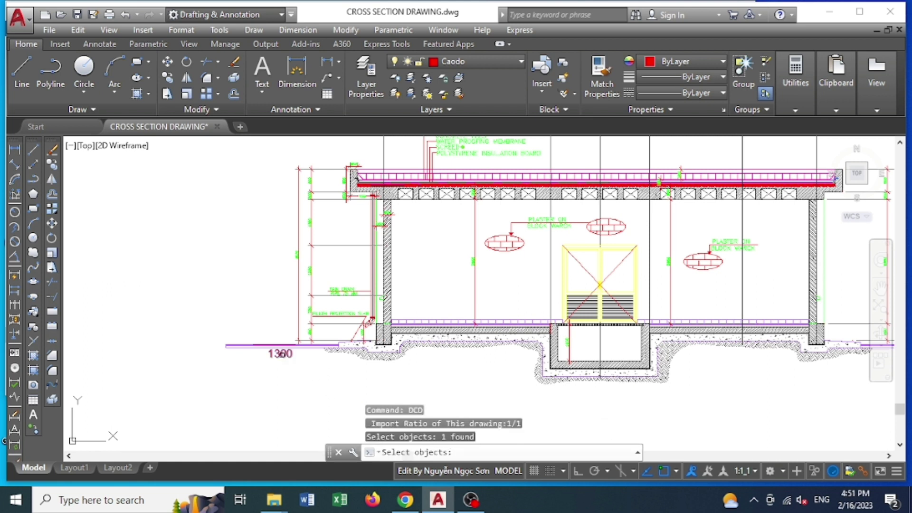
Confirm the 1300 datum reference and set the origin on the 1300 datum line.
key("Return")
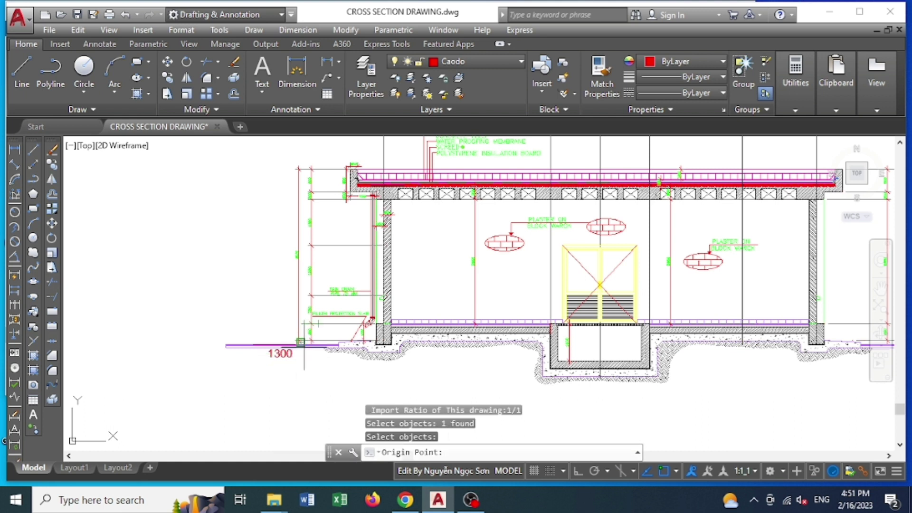
scroll(302, 342, "up", 4)
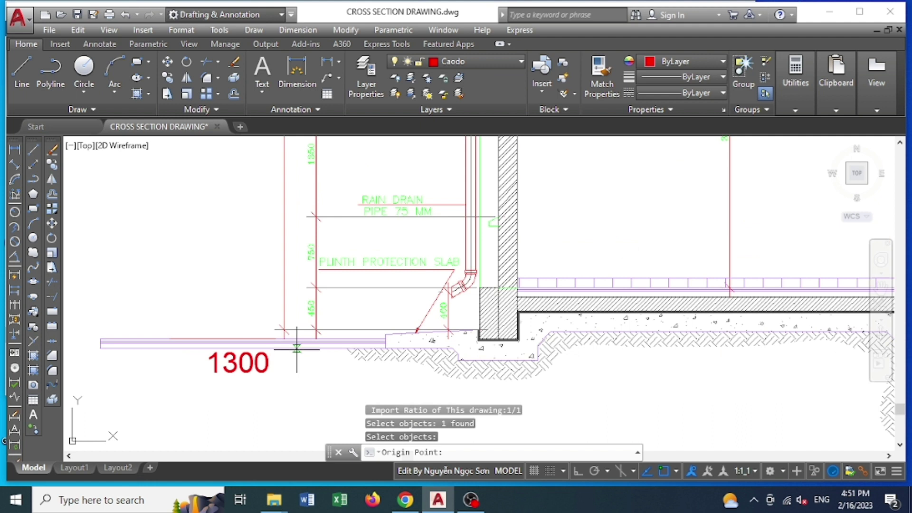
left_click(296, 352)
scroll(289, 394, "down", 4)
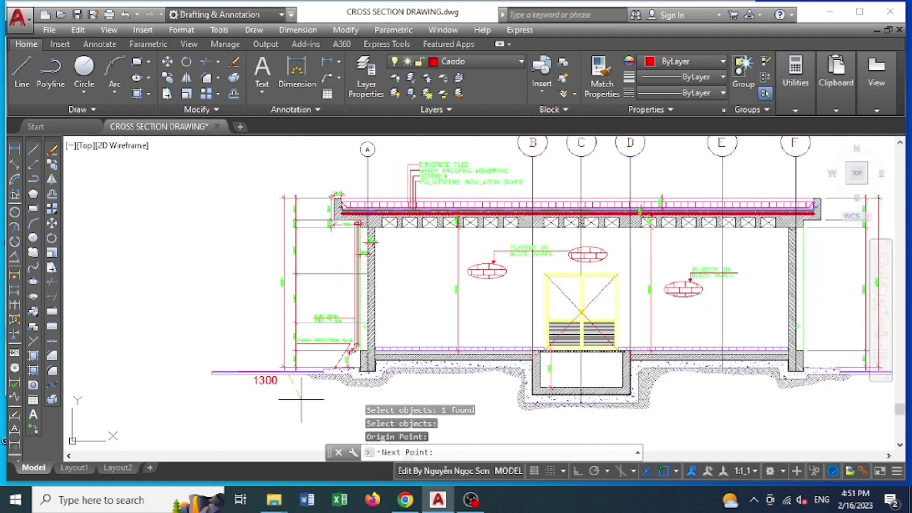
scroll(484, 345, "up", 5)
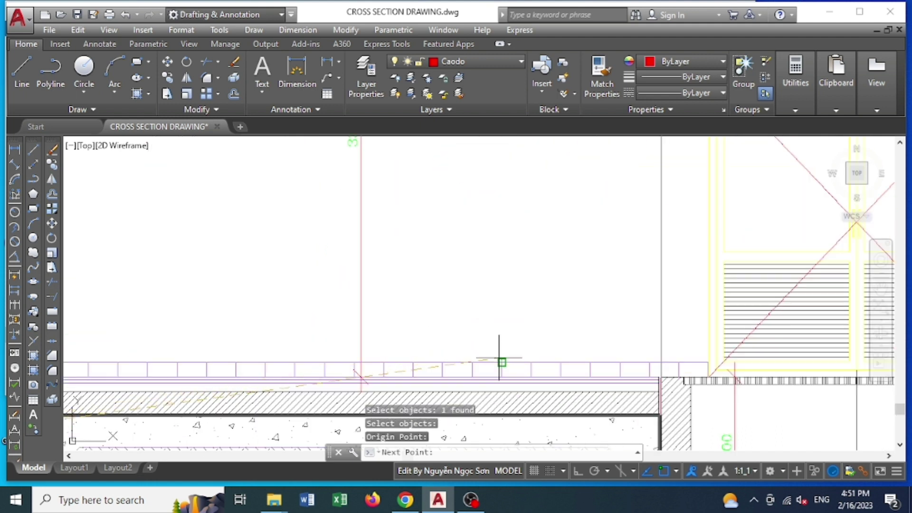
Label the floor level at +1300.75.
left_click(518, 362)
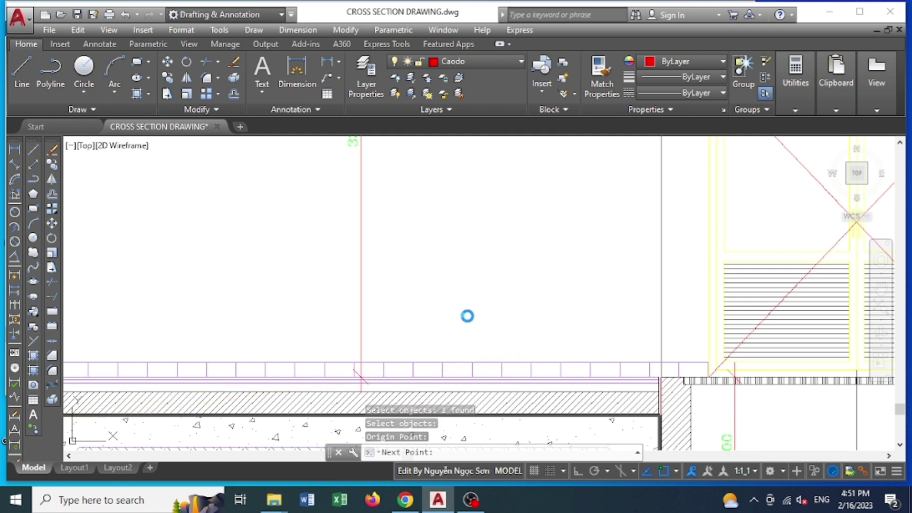
scroll(421, 319, "down", 3)
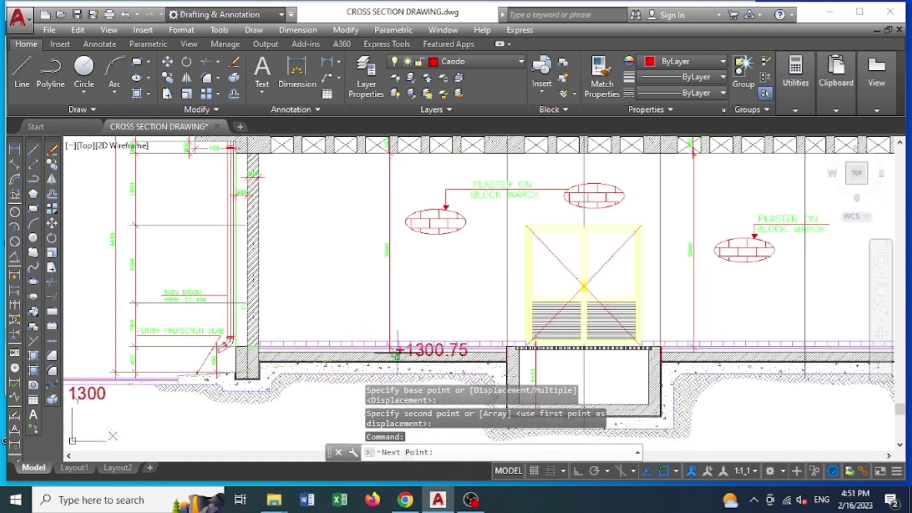
scroll(408, 304, "down", 5)
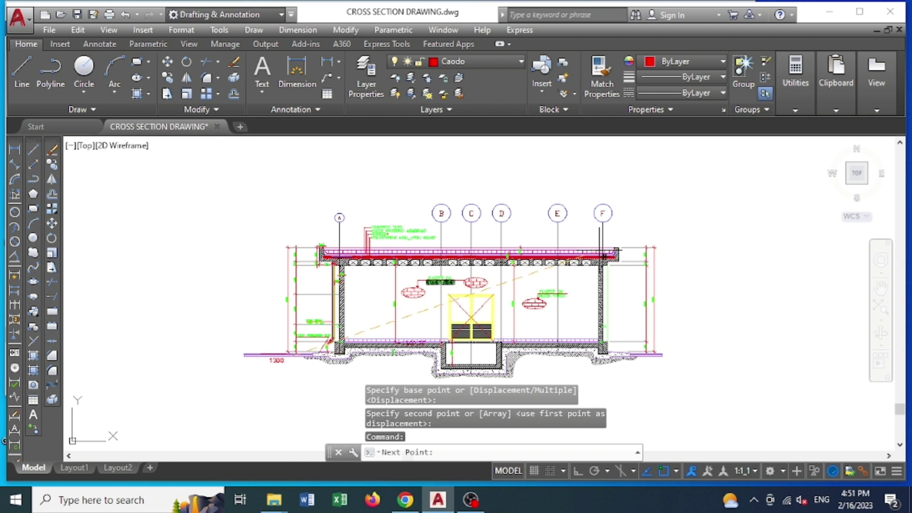
scroll(616, 250, "up", 3)
scroll(596, 255, "up", 2)
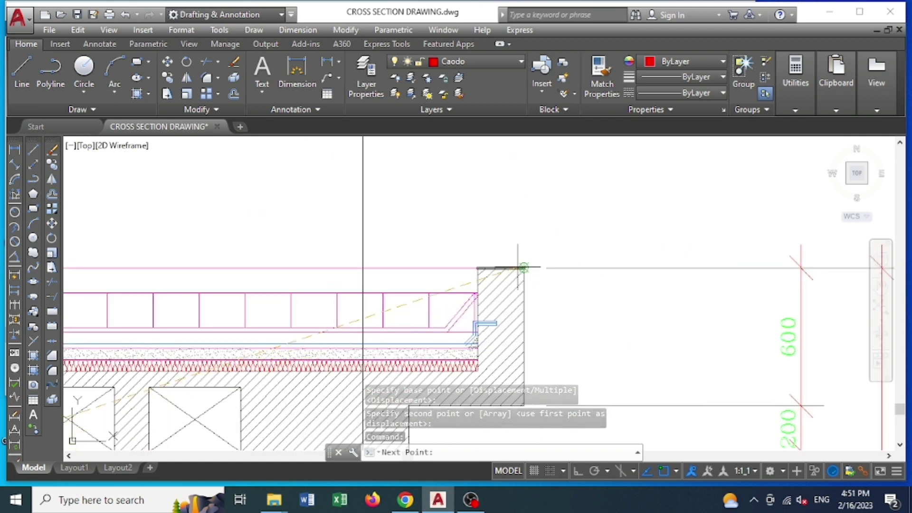
Label the slab's top corner at +1304.80 and end the DCD routine.
left_click(523, 268)
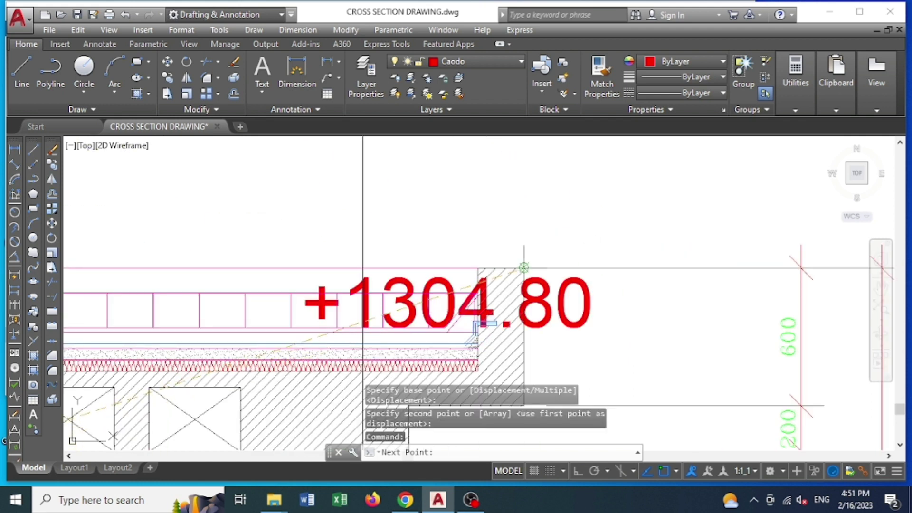
scroll(529, 209, "down", 2)
scroll(527, 209, "down", 1)
scroll(558, 195, "down", 1)
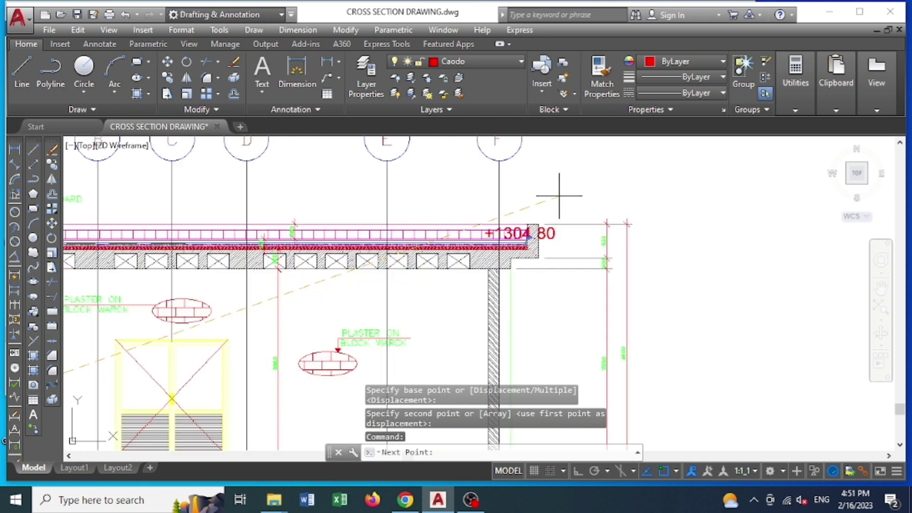
scroll(559, 195, "down", 3)
scroll(367, 319, "up", 5)
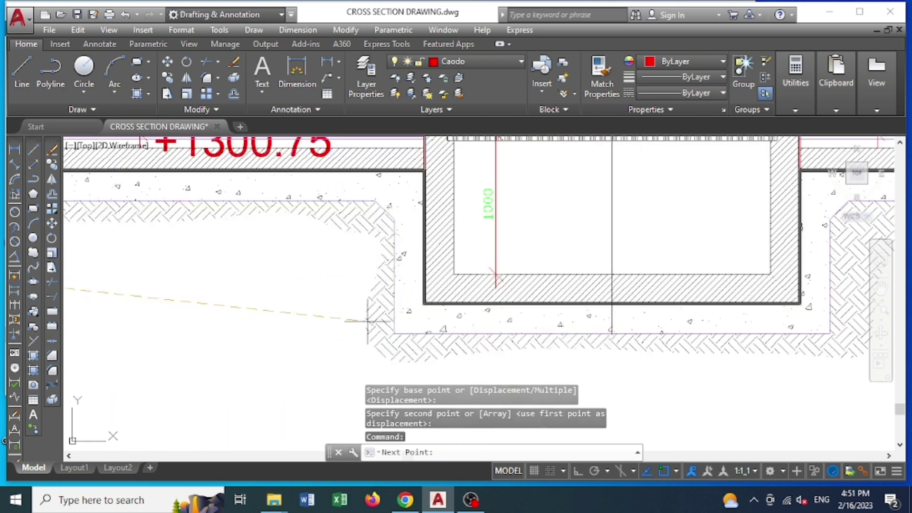
scroll(380, 314, "up", 3)
scroll(397, 311, "up", 2)
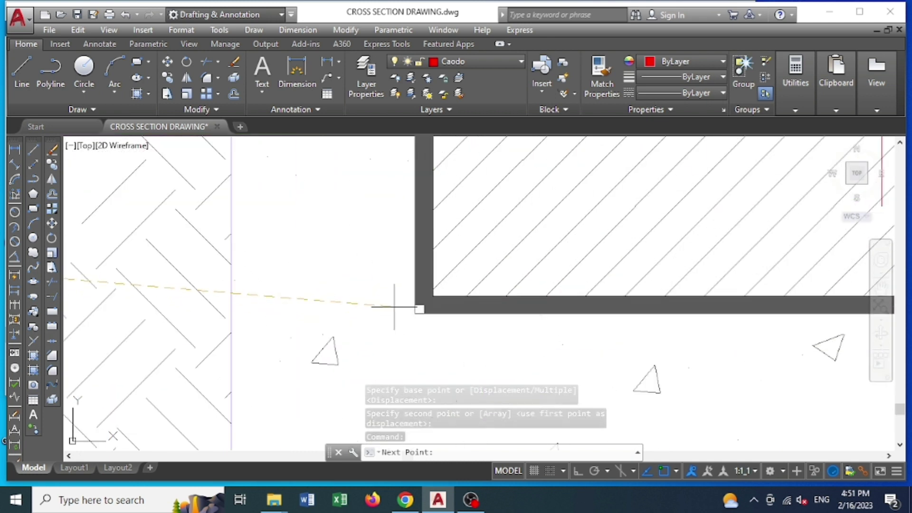
scroll(405, 271, "down", 3)
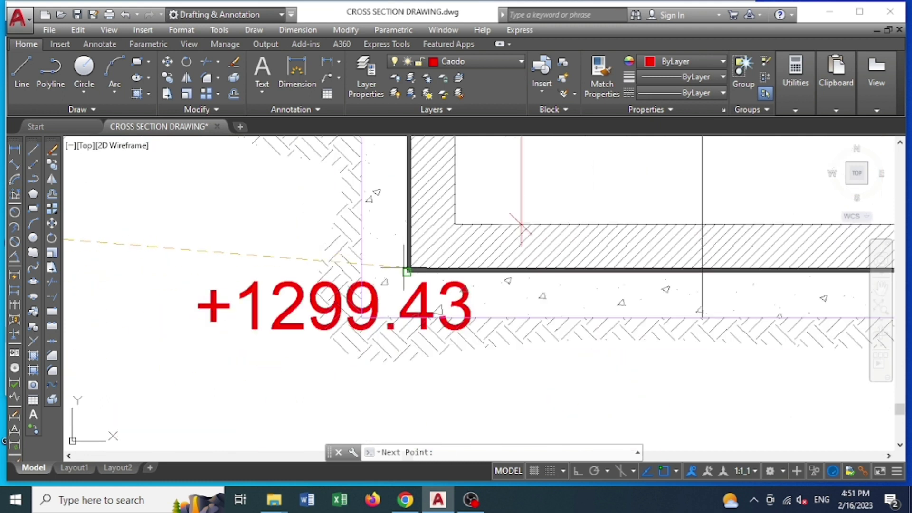
scroll(406, 270, "down", 4)
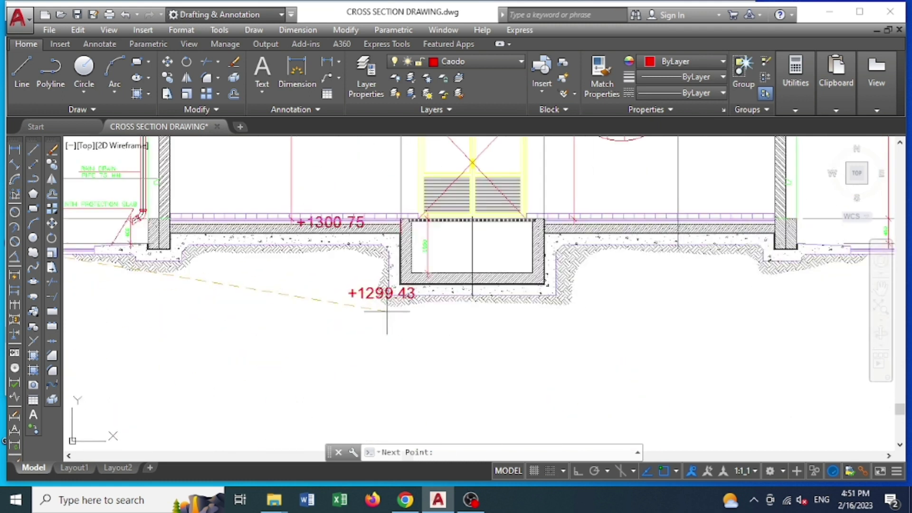
scroll(329, 339, "down", 4)
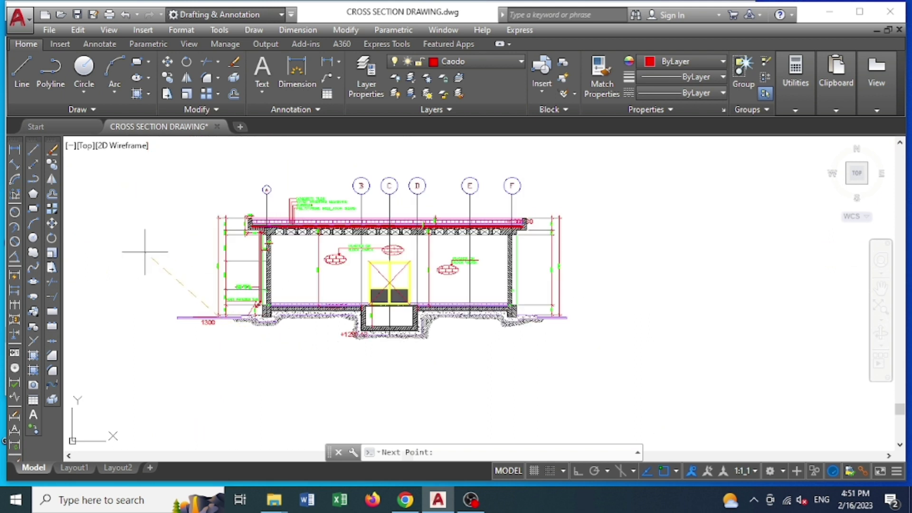
key("Escape")
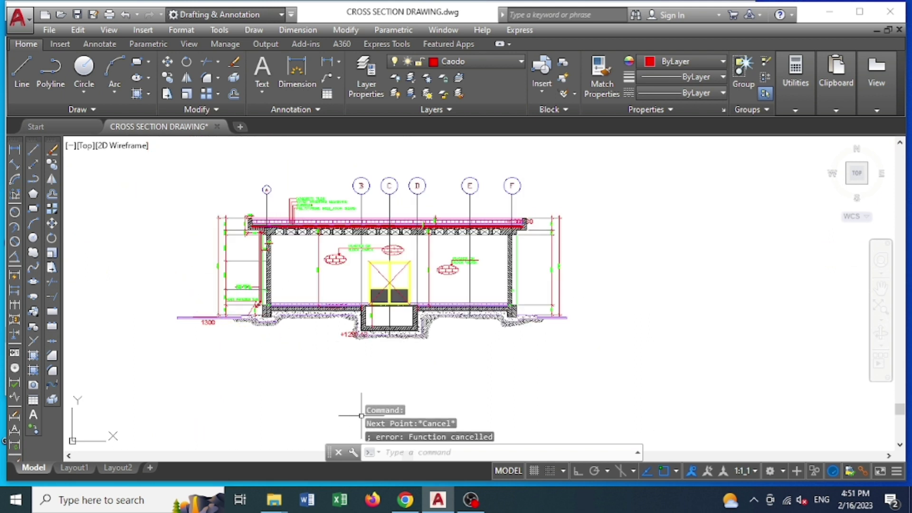